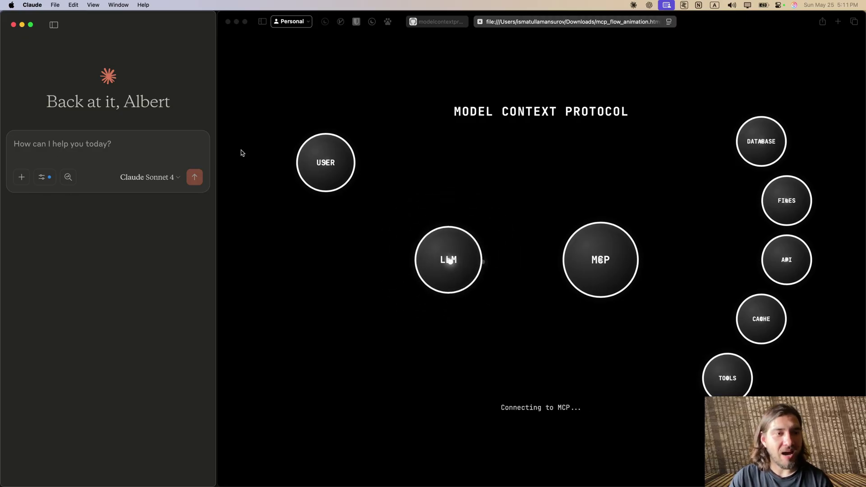
Look through the connected search options and MCP servers available to the chat, including the tools offered by Linear.
click(143, 148)
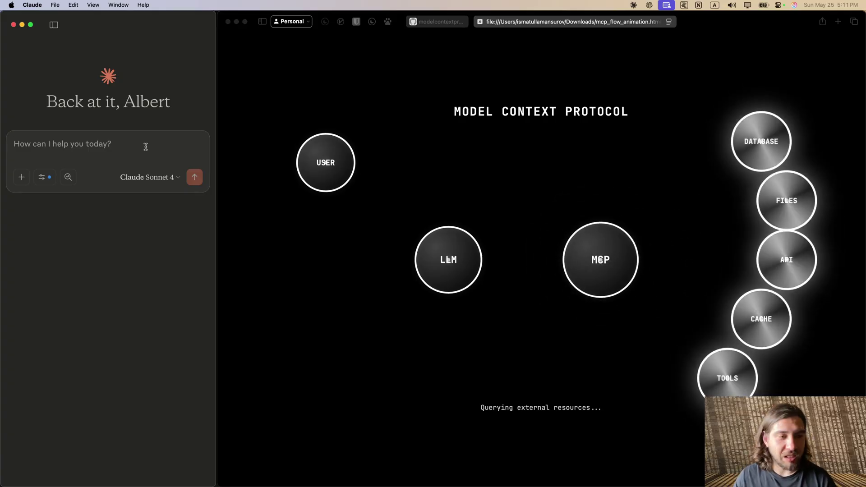
click(46, 173)
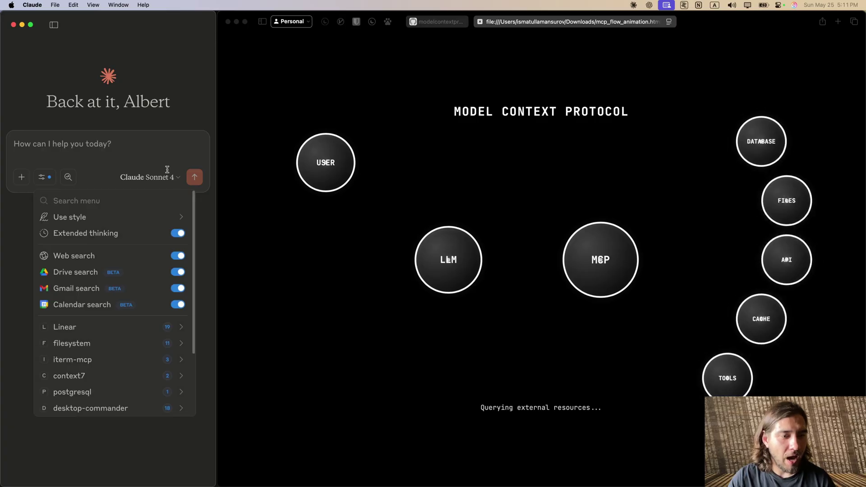
scroll(143, 377, down, 3)
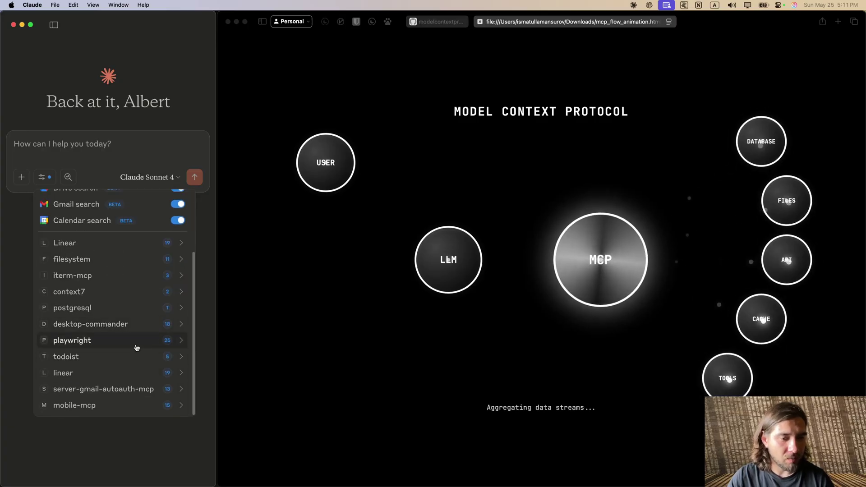
click(181, 249)
scroll(122, 371, down, 5)
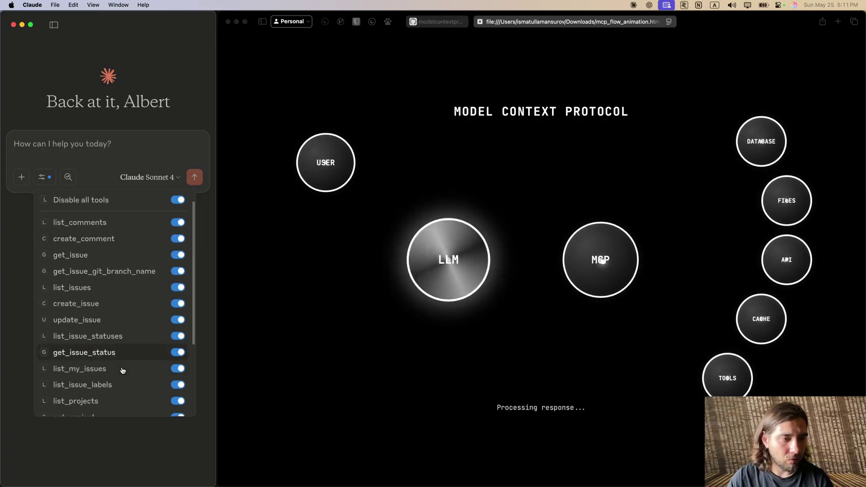
click(44, 177)
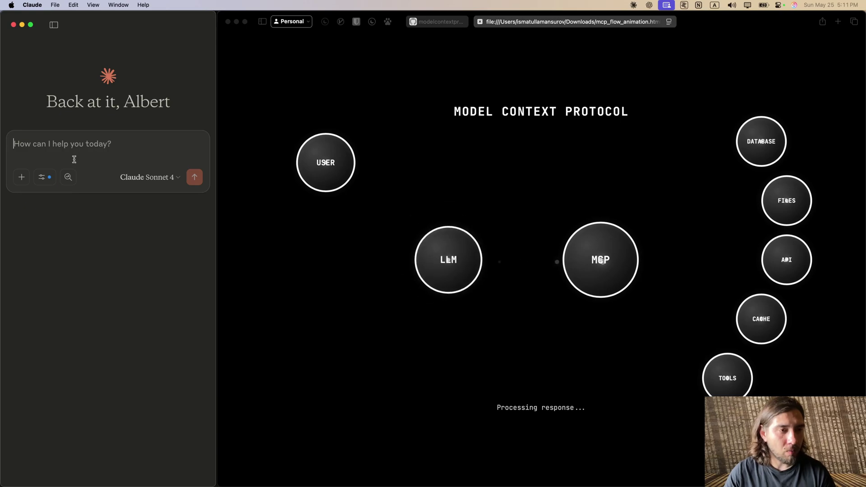
Switch to Linear to view the "Add light/dark theme to svelte front end" issue, and return to the chat window.
key(alt+space)
text(line)
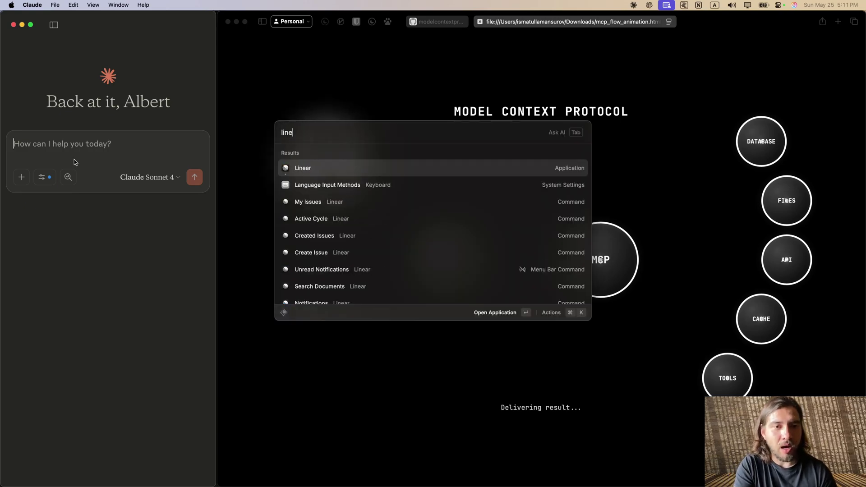
key(Return)
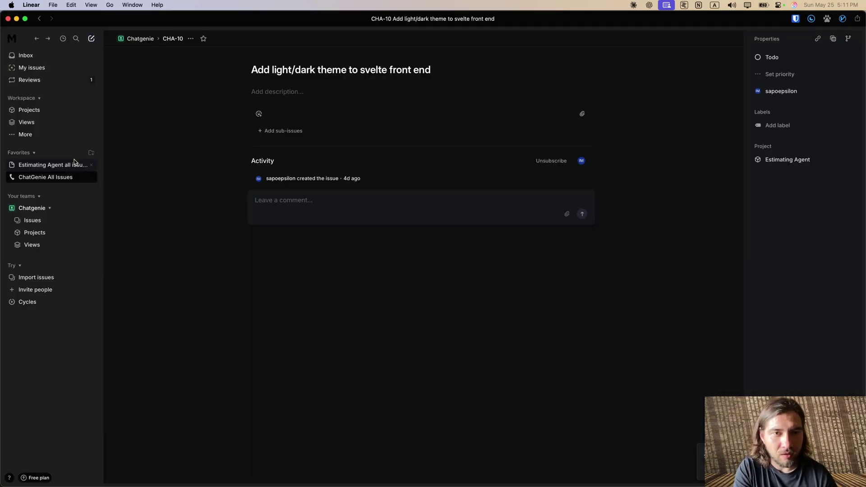
key(super+Tab)
key(super+Tab)
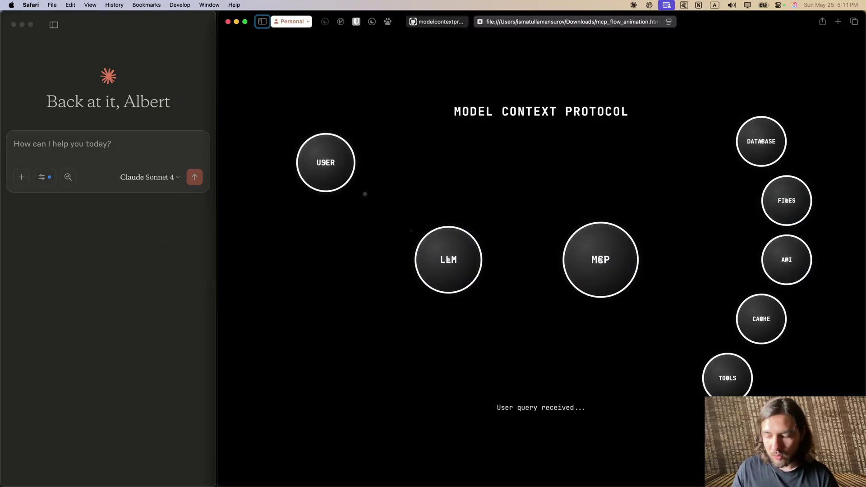
Start the prompt: "Go ahead to linear and see my svelte theme toggler, and see in the pull requests if there is any development done".
click(74, 141)
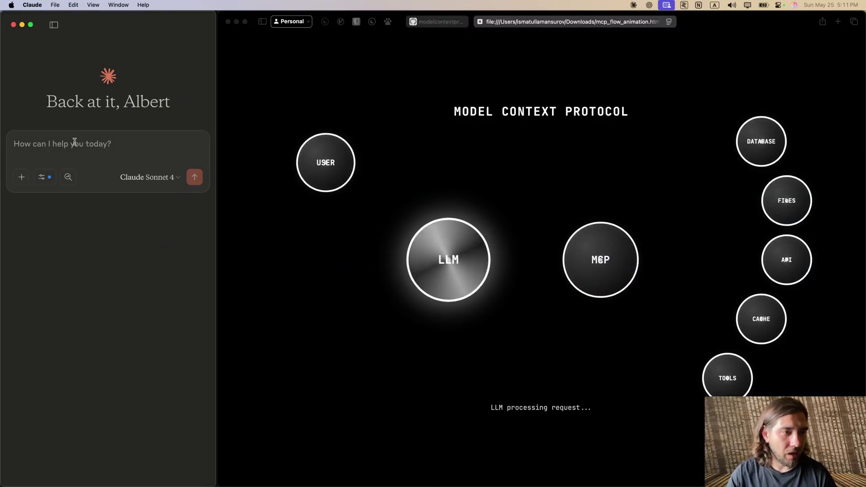
text(Go ahead to linear and see my svelte theme toggler, and see in the pull request)
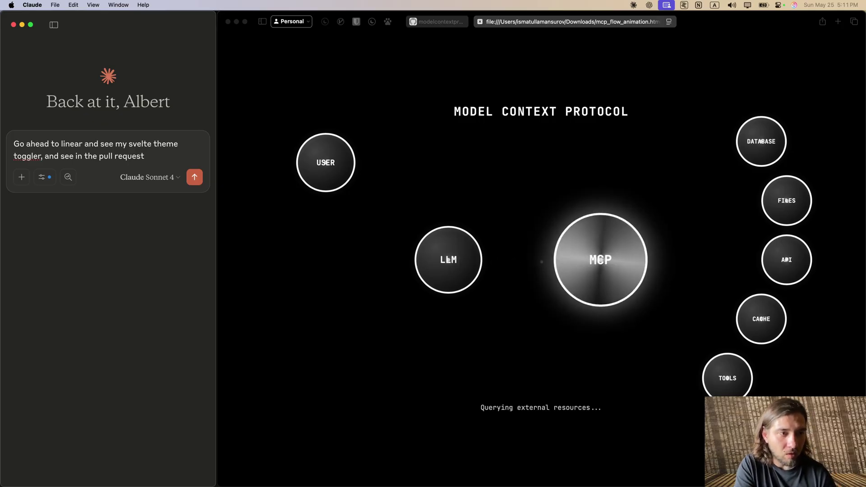
text( s)
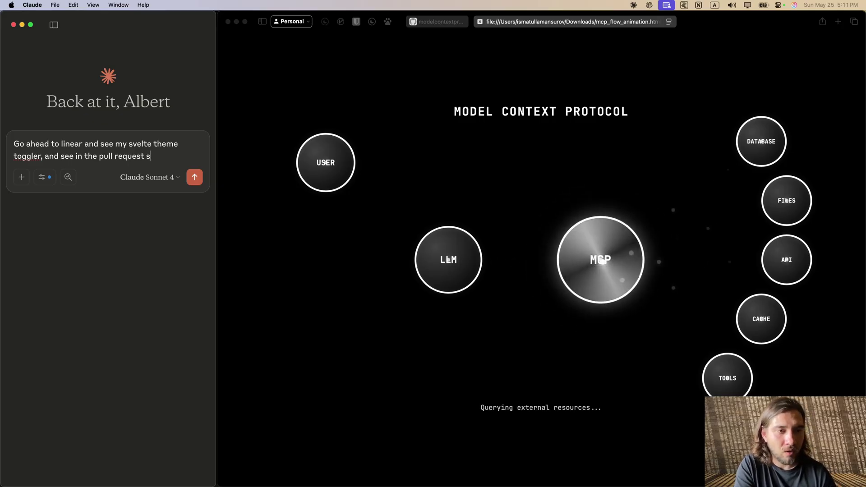
key(BackSpace)
key(BackSpace)
text(s if I have)
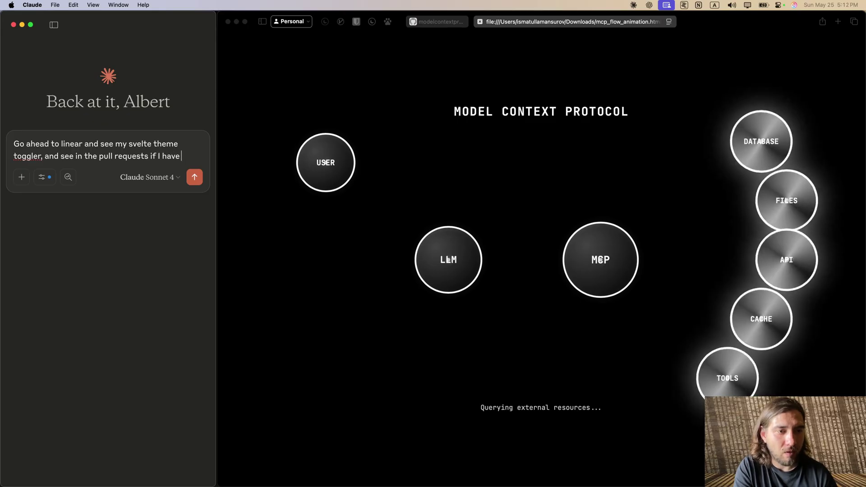
key(BackSpace)
key(BackSpace)
key(BackSpace)
key(BackSpace)
key(BackSpace)
key(BackSpace)
text(there is any development done, check through p)
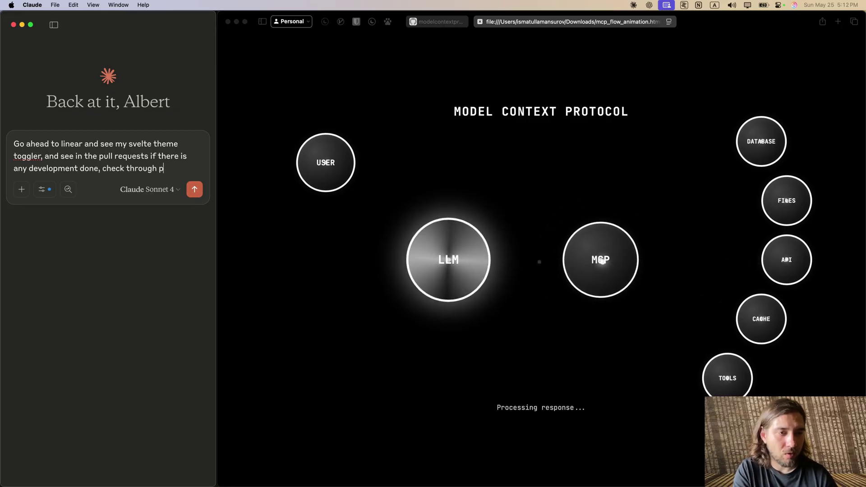
Continue the prompt with "check through playwright and see if the button toggler works, if it works".
text(laywright adn see)
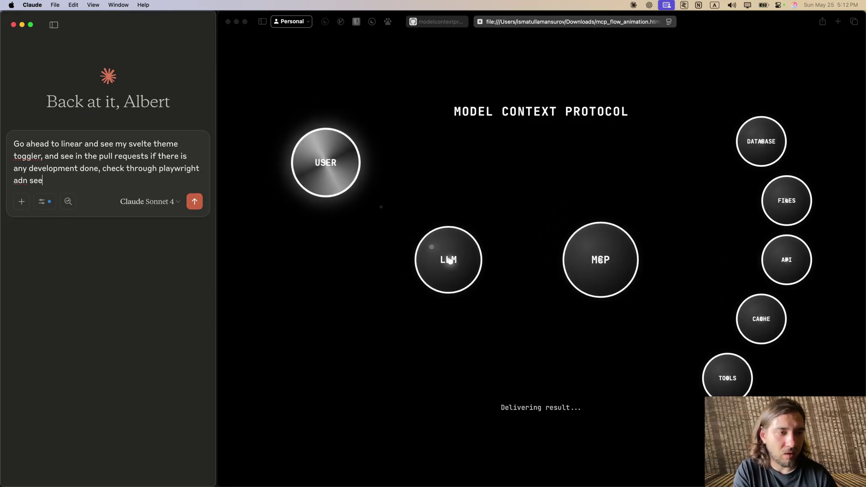
key(BackSpace)
key(BackSpace)
key(BackSpace)
key(BackSpace)
key(BackSpace)
key(BackSpace)
text(nd see if the butto)
key(BackSpace)
text(tton)
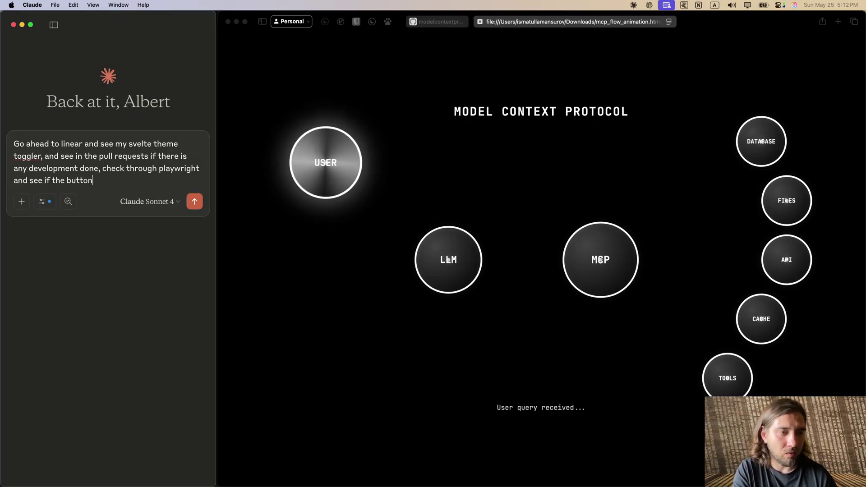
text( toggler works, if it works)
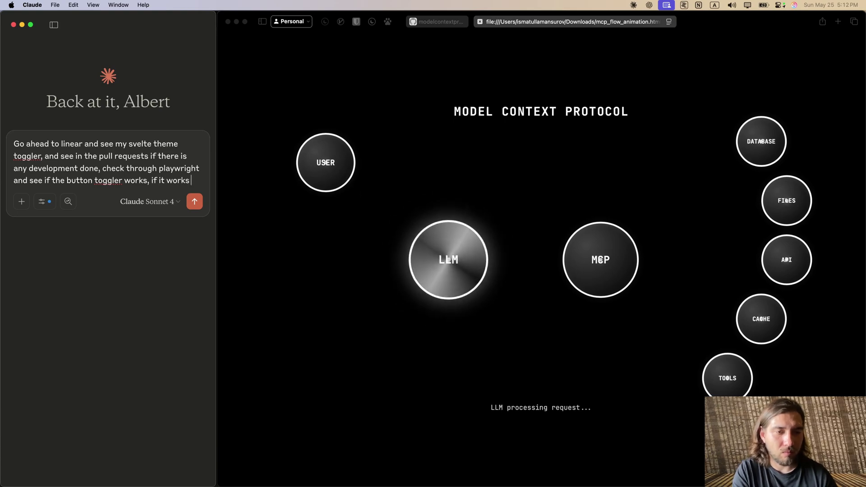
Add to the prompt "mark the ticket as done if it doesn't work add comments of the bug if there is".
text( mark the ticket as son)
key(BackSpace)
text(done if it doesn't work ad)
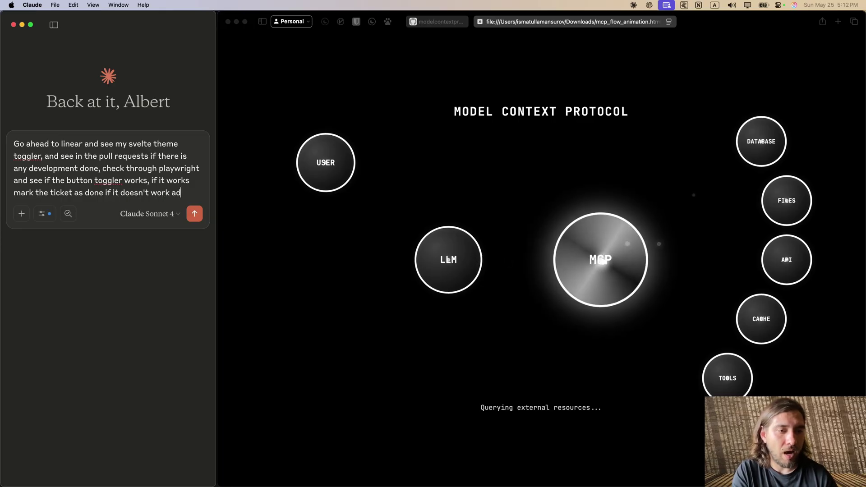
text(d comments of the)
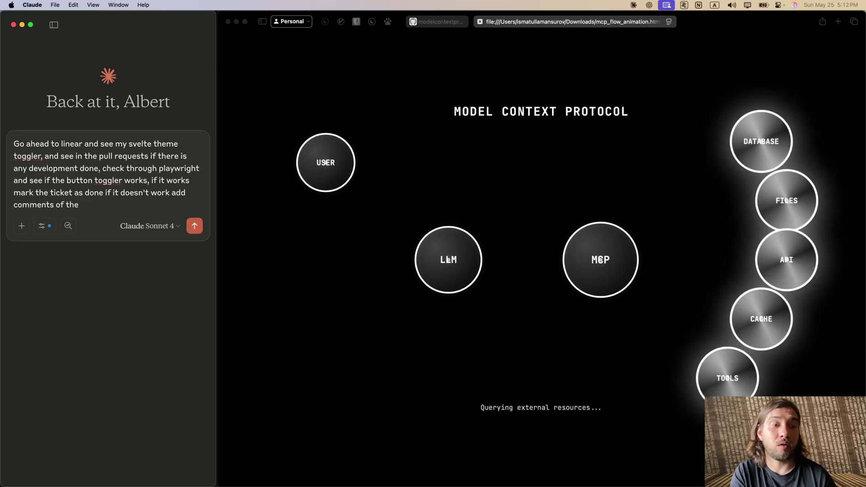
text( bug if there i)
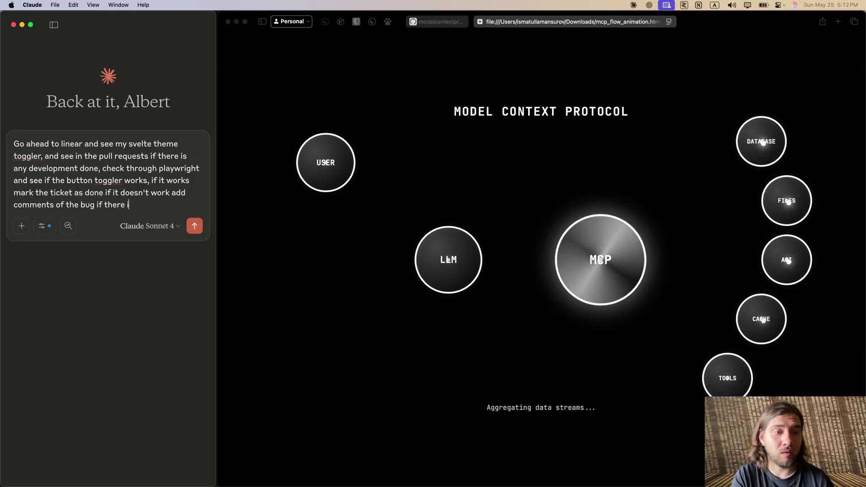
text(s, or ad)
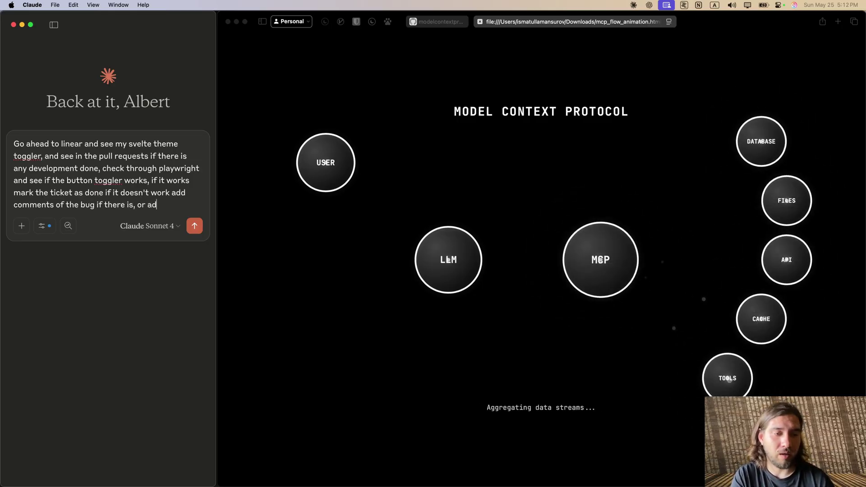
End the prompt's instruction with "or add just comments of where the work is to the ticket.".
text(d just comments )
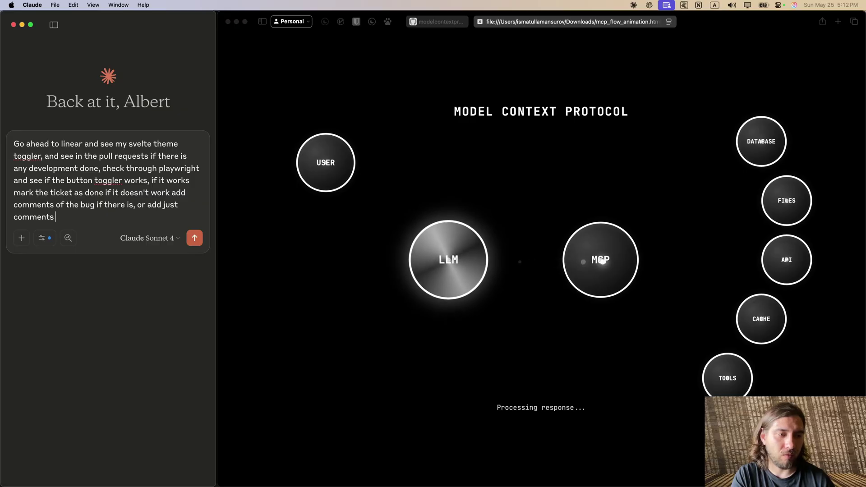
text(of where the )
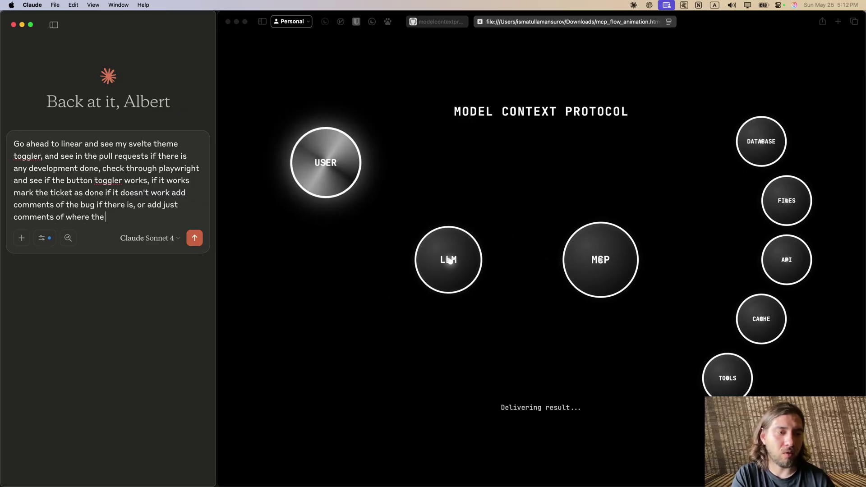
text(work is to t he t)
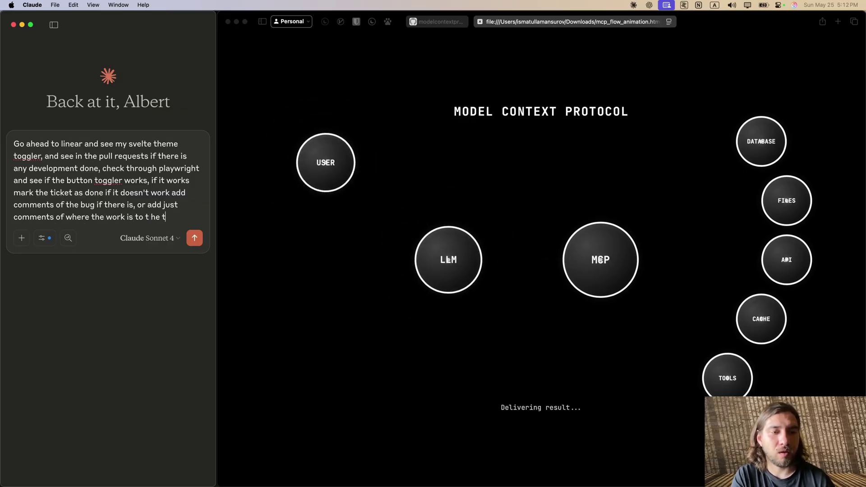
key(BackSpace)
key(BackSpace)
key(BackSpace)
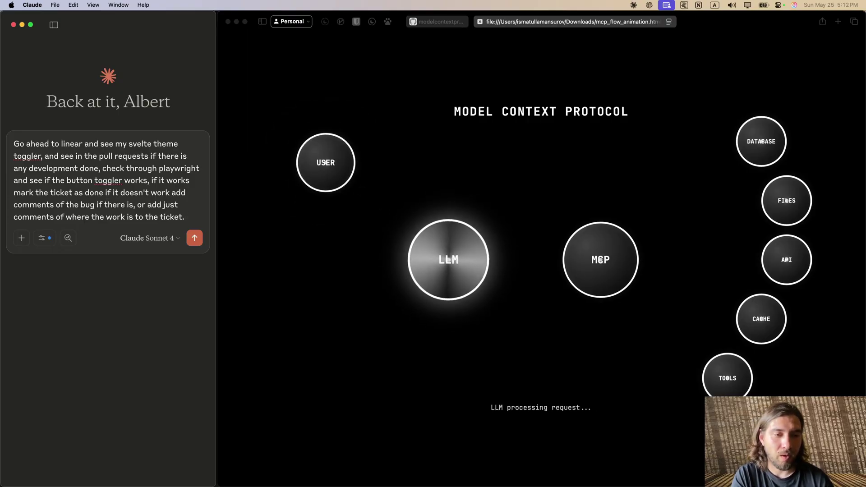
Append the sentence "Mention the peroson who should be working on that ticket as well." to the prompt.
key(shift+Return)
text(Metnt)
key(BackSpace)
key(BackSpace)
key(BackSpace)
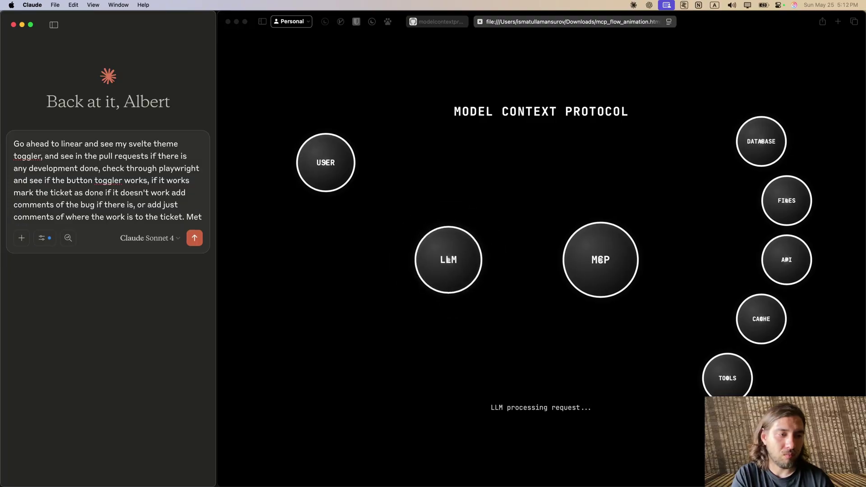
text(ntion the peroson who should be working on)
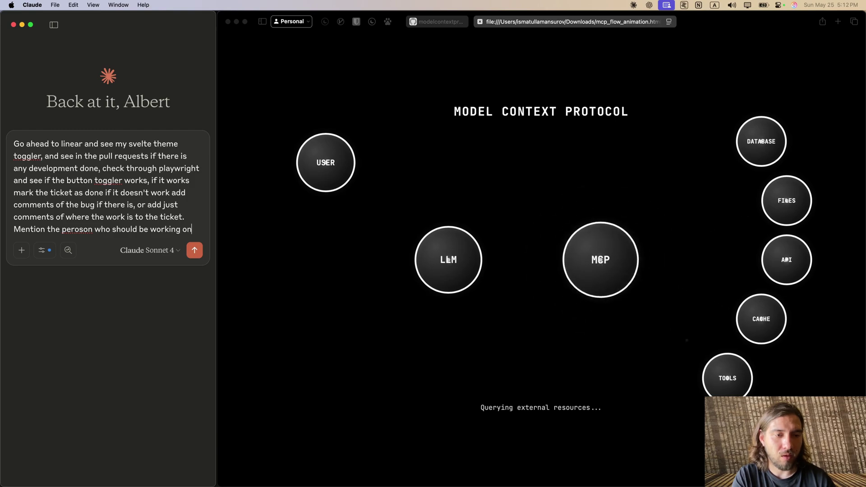
text( that ticekt as)
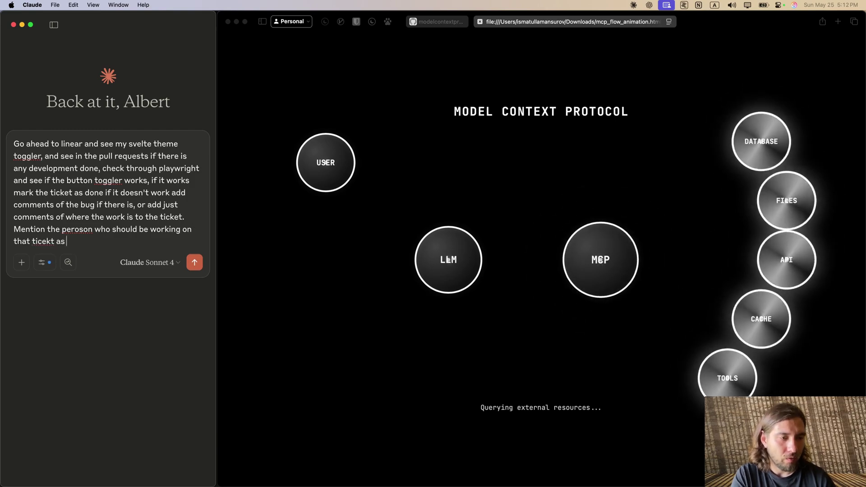
key(BackSpace)
key(BackSpace)
key(BackSpace)
key(BackSpace)
key(BackSpace)
key(BackSpace)
key(BackSpace)
text(cket as well.)
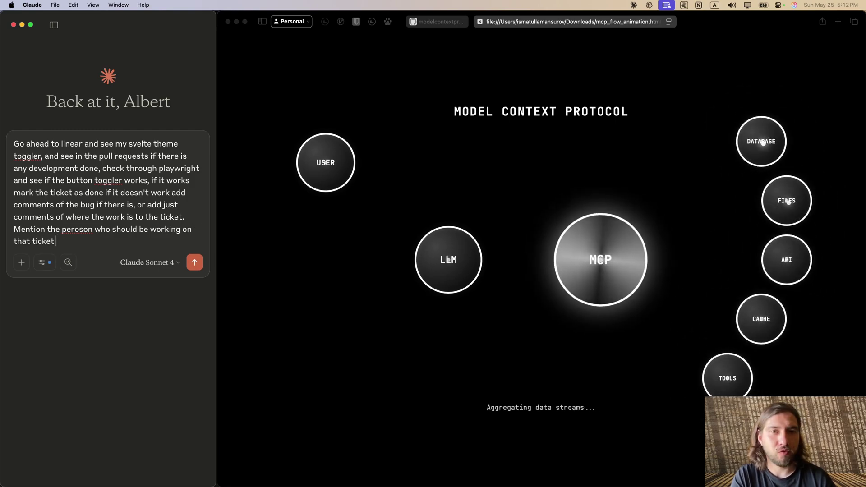
key(shift+Return)
key(shift+Return)
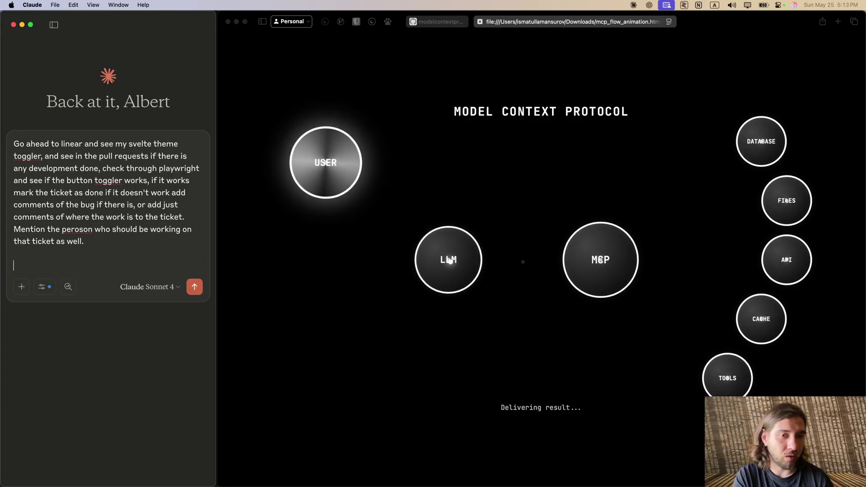
key(ctrl+alt+Return)
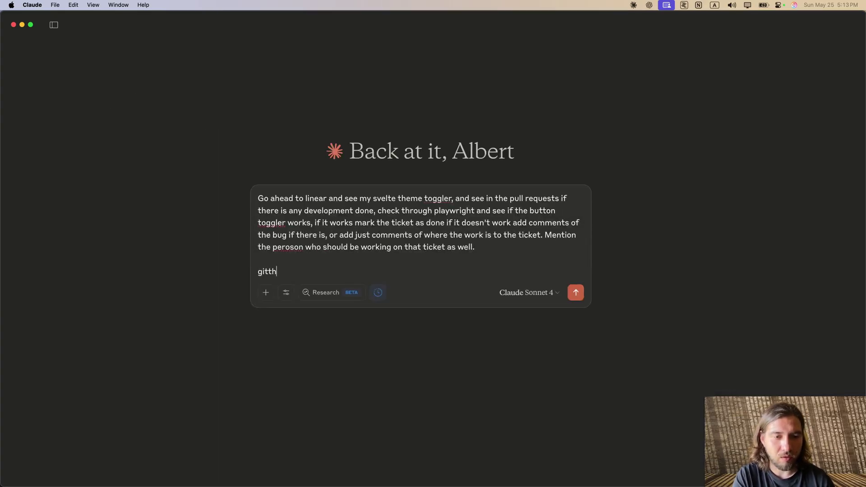
key(BackSpace)
key(BackSpace)
key(BackSpace)
key(BackSpace)
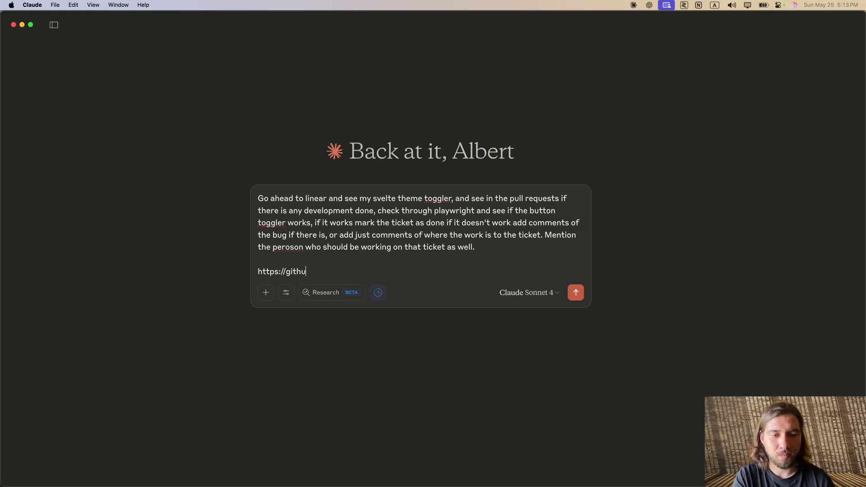
text(oepsilon/n)
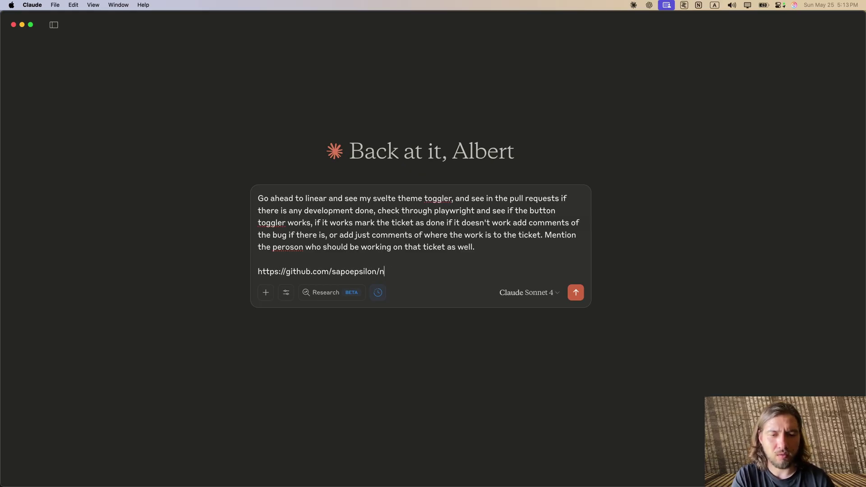
text(http://github.com/sapoepsilon/neuro_estimator_svelte/pulls)
key(super+shift+Left)
key(BackSpace)
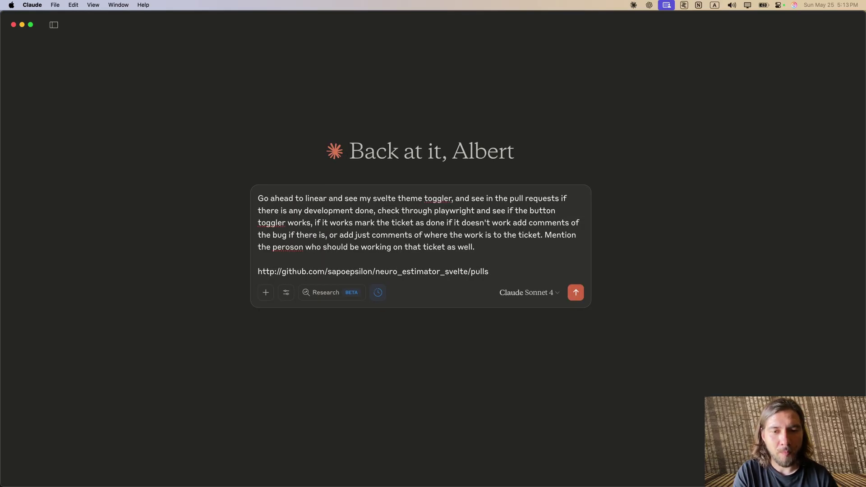
Send the finished prompt, including the repository's pull requests link, to Claude Sonnet 4.
key(super+a)
click(488, 271)
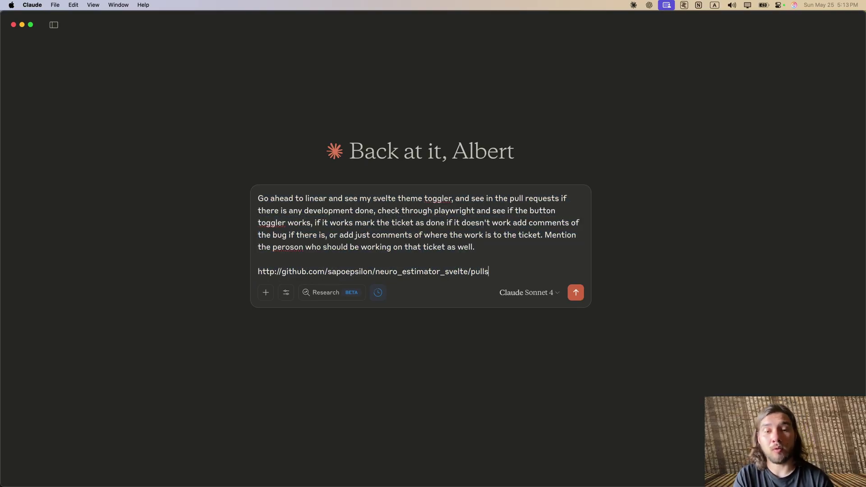
key(Return)
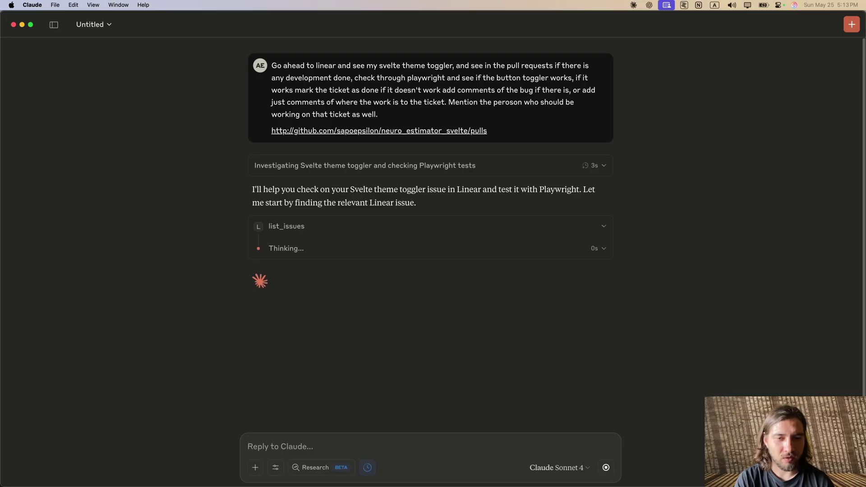
Arrange the Chrome and Claude windows side by side, with Chrome in the right half of the screen and Claude in the left half.
key(super+Tab)
key(super+Tab)
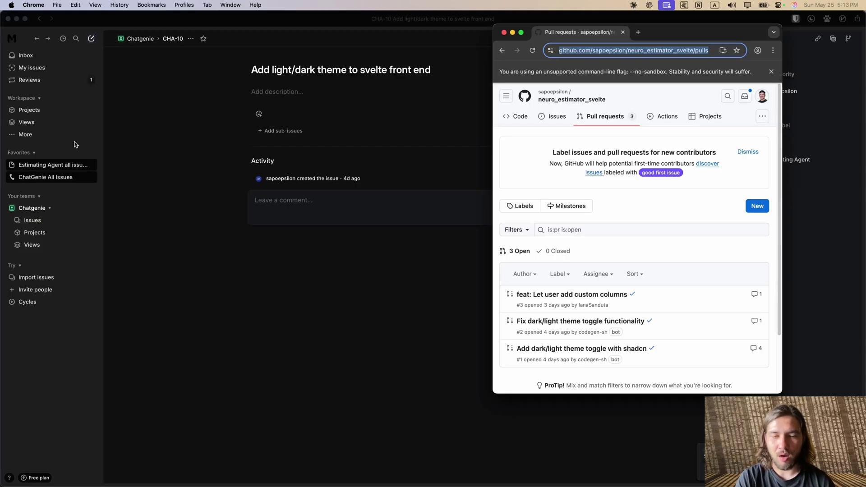
key(super+Tab)
key(super+Tab)
key(super+Tab)
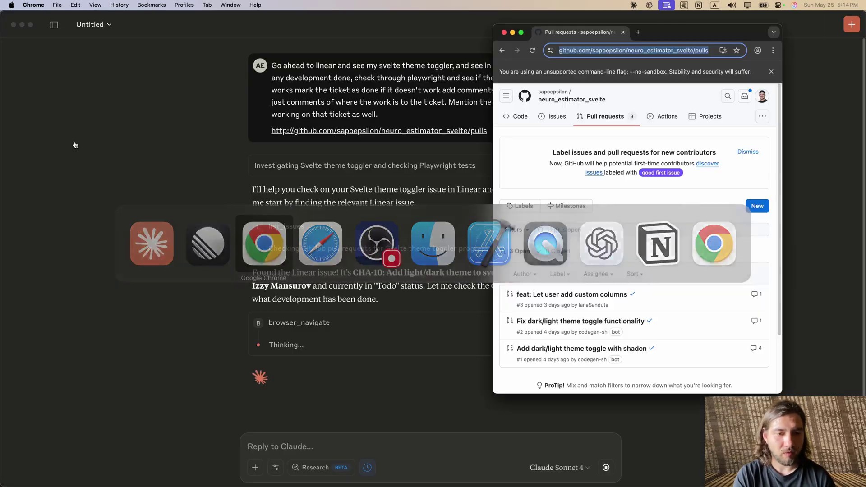
key(ctrl+alt+Right)
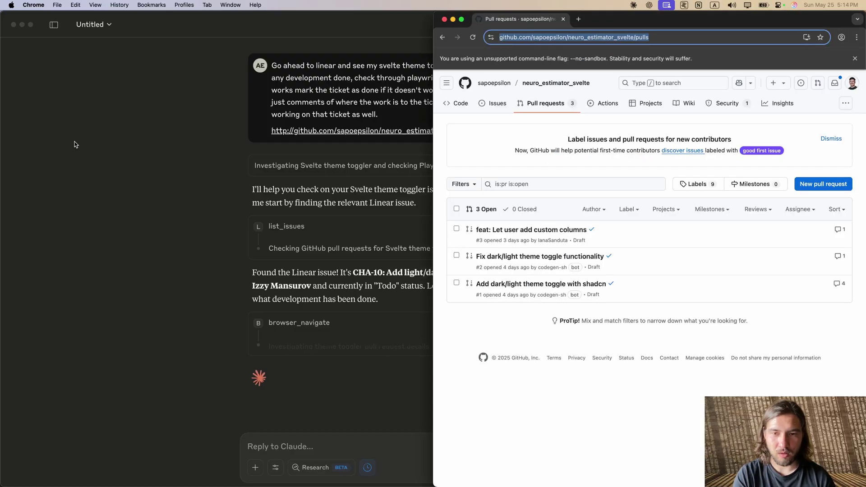
key(super+Tab)
key(ctrl+alt+Down)
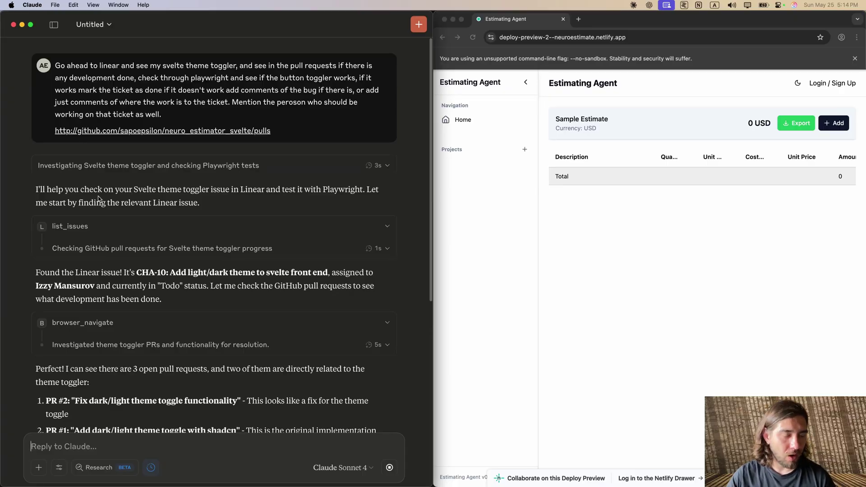
Expand the browser_click call for the "Toggle theme" button in Claude's reply and examine its request and response.
scroll(86, 190, down, 7)
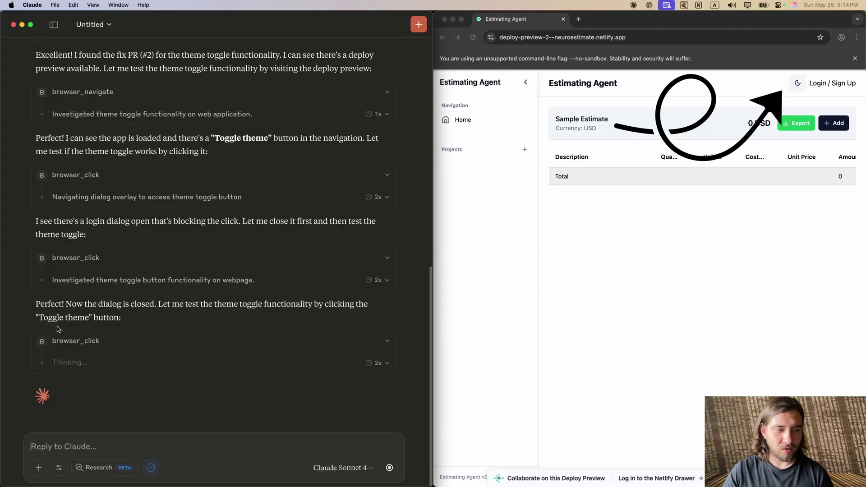
drag(39, 316, 128, 317)
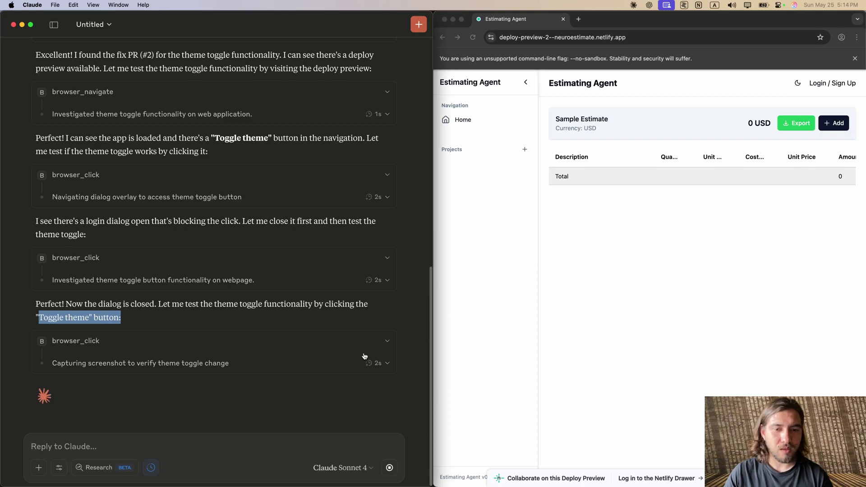
click(379, 345)
scroll(386, 369, down, 5)
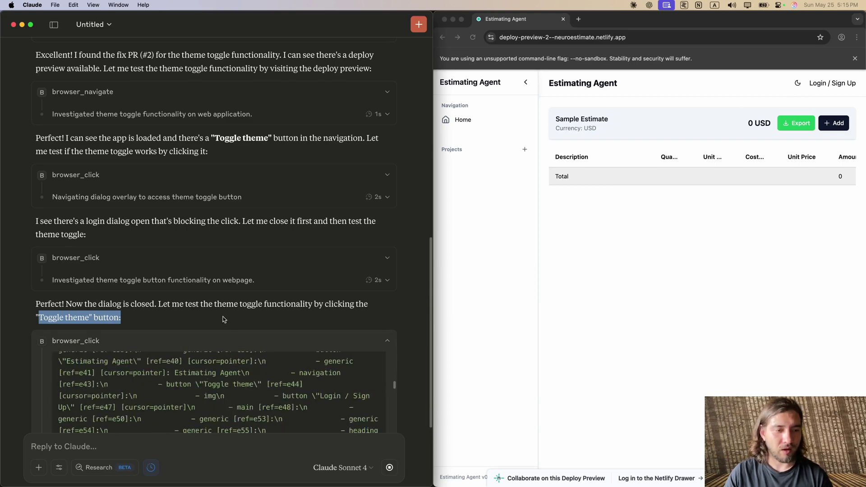
scroll(248, 320, up, 5)
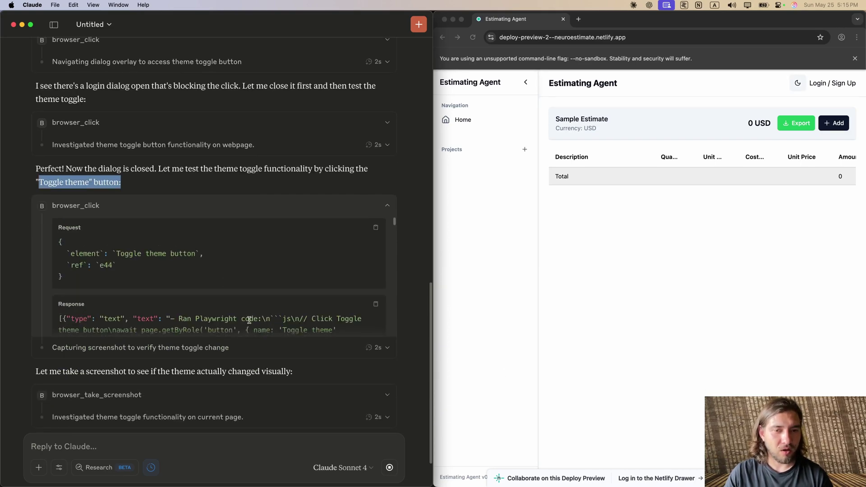
drag(55, 231, 127, 279)
scroll(160, 314, down, 3)
scroll(81, 267, up, 3)
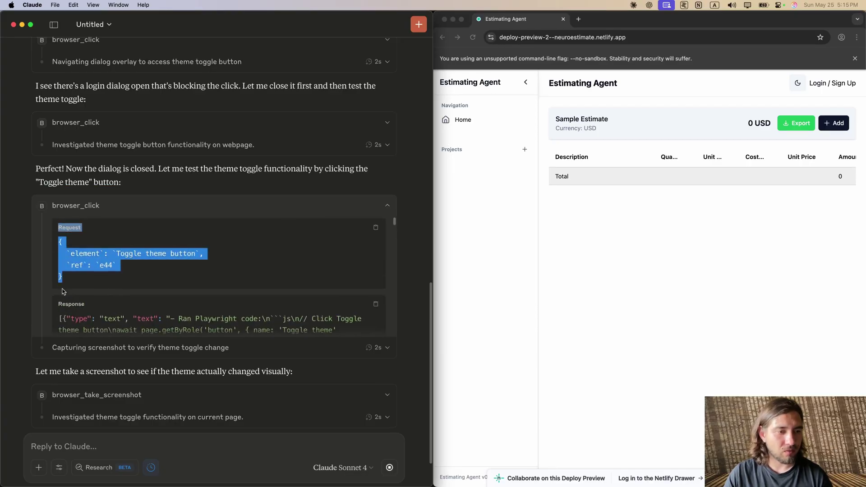
Check the browser_take_screenshot call and read Claude's further testing output down to the create_comment call.
scroll(64, 296, down, 10)
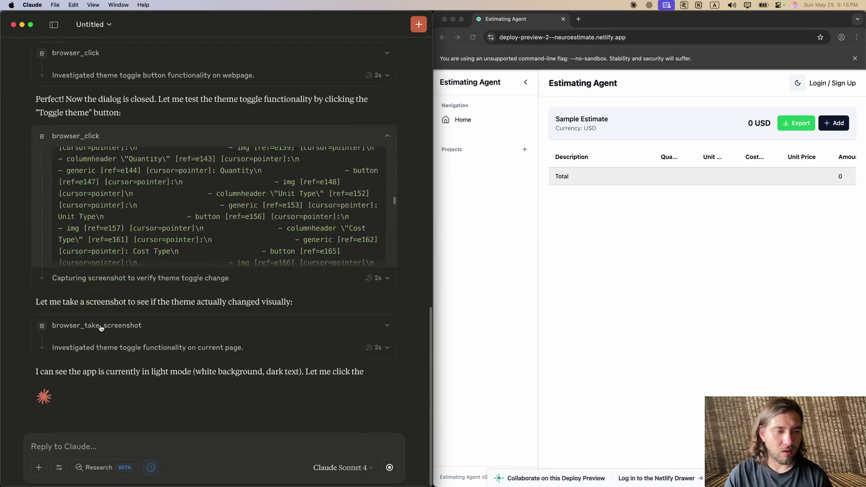
click(101, 325)
scroll(126, 351, down, 10)
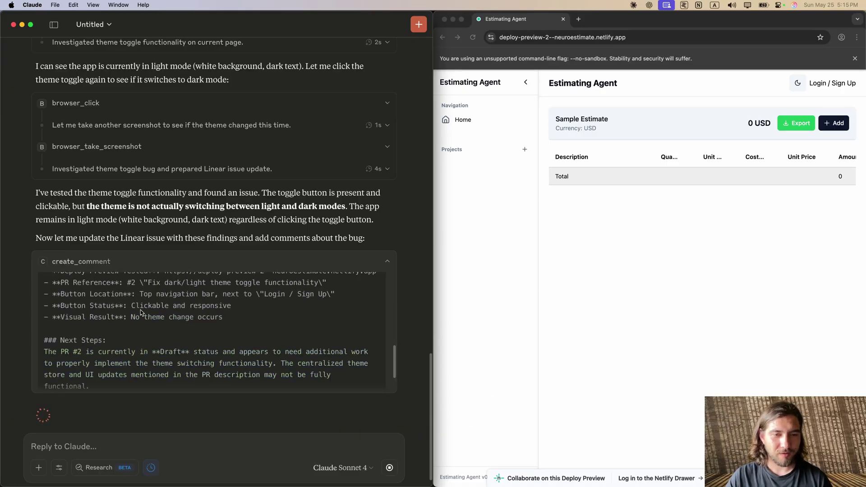
Switch to Linear and review the test-results comment on ticket CHA-10, including the person mentioned and the assignee.
key(super+Tab)
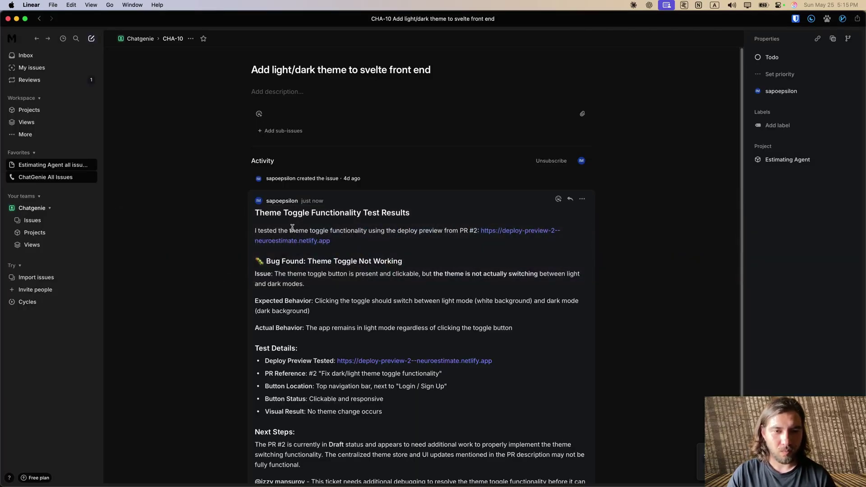
scroll(292, 228, down, 4)
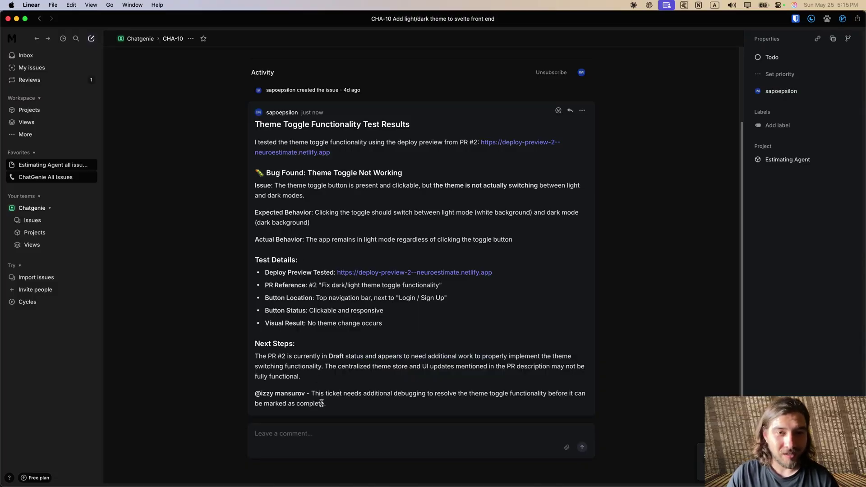
click(269, 394)
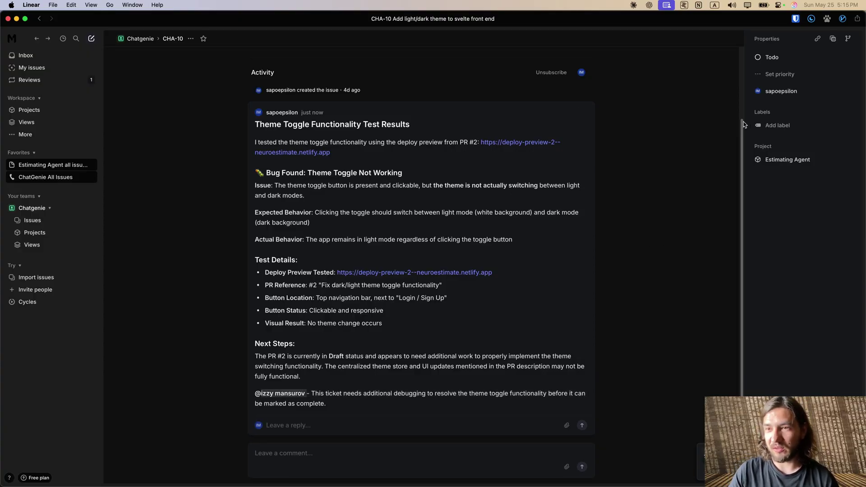
mouse_move(761, 93)
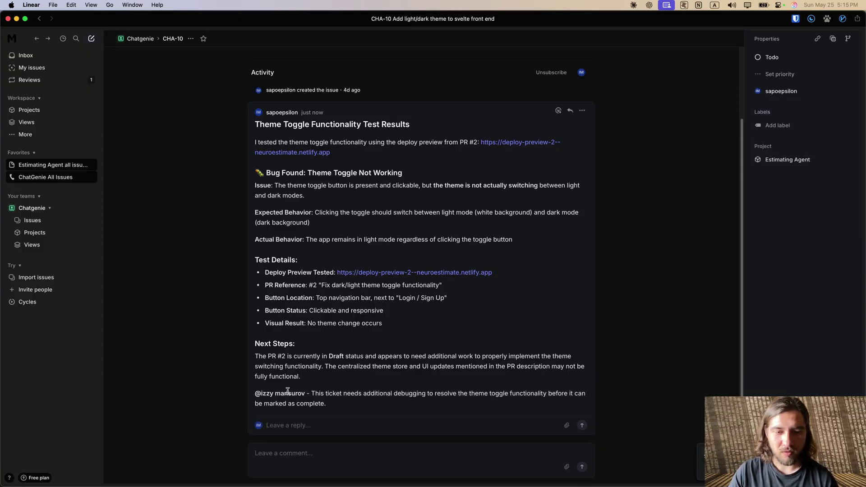
scroll(438, 344, up, 3)
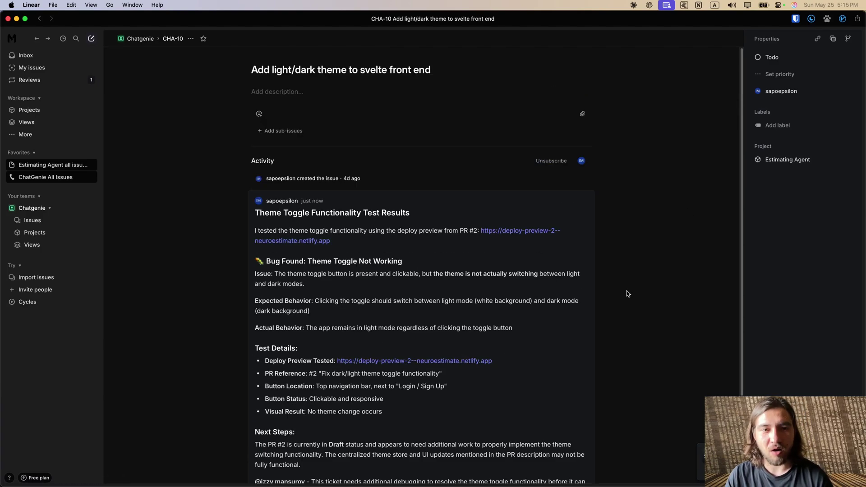
scroll(421, 380, down, 3)
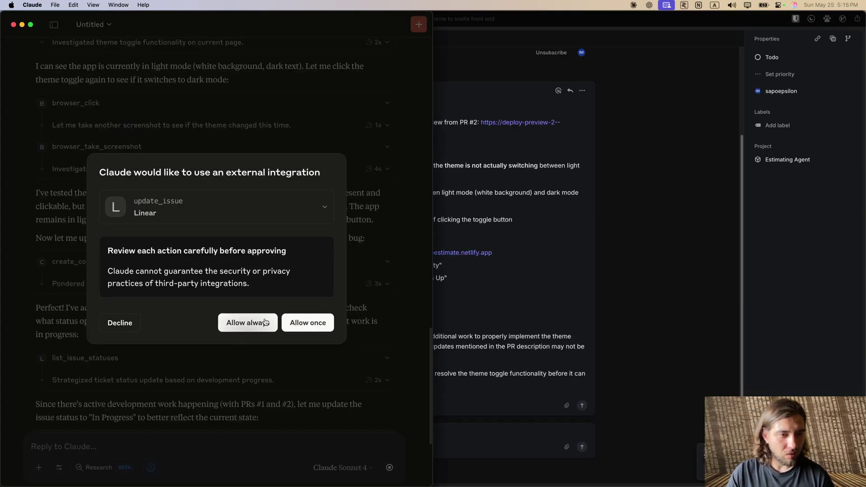
Always allow Claude to use Linear's update_issue integration, and return to ticket CHA-10 in Linear to check its status.
click(265, 322)
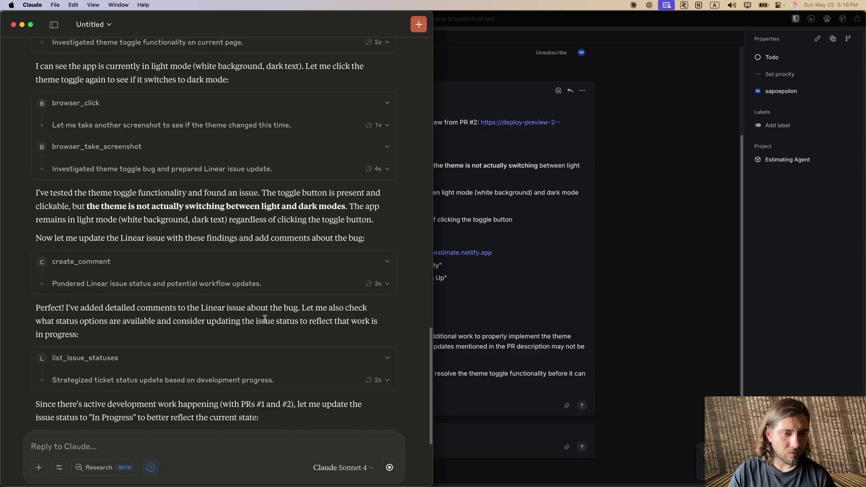
click(518, 310)
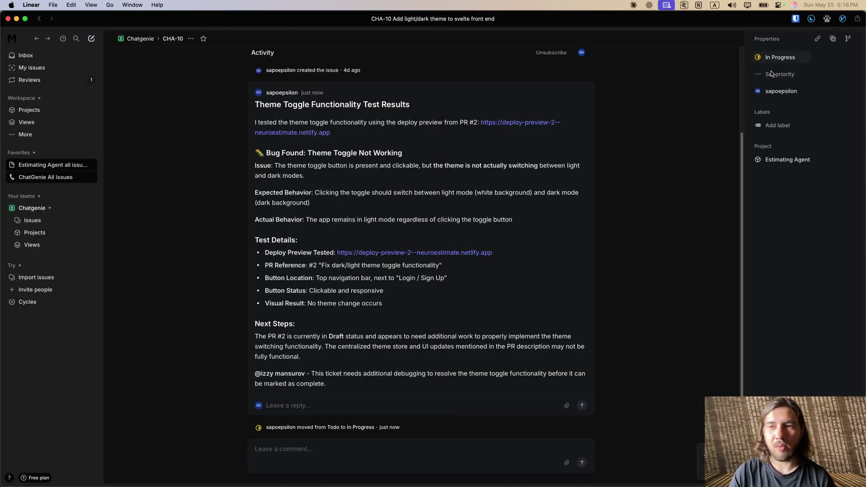
Switch to the modelcontextprotocol/servers repository in Safari and look through the README's reference servers and official integrations.
key(super+Tab)
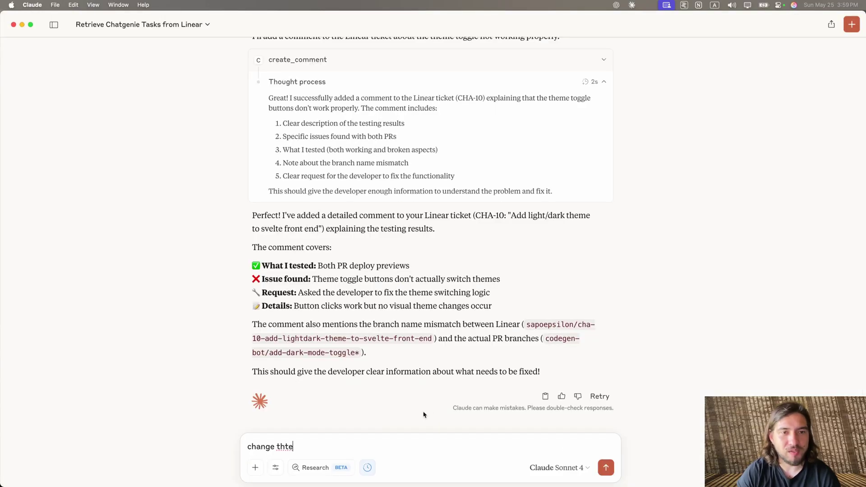
key(super+Tab)
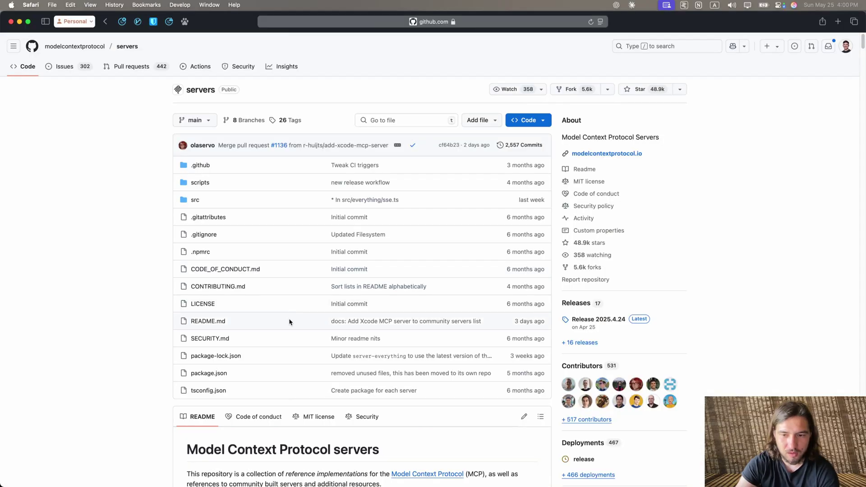
scroll(288, 323, down, 15)
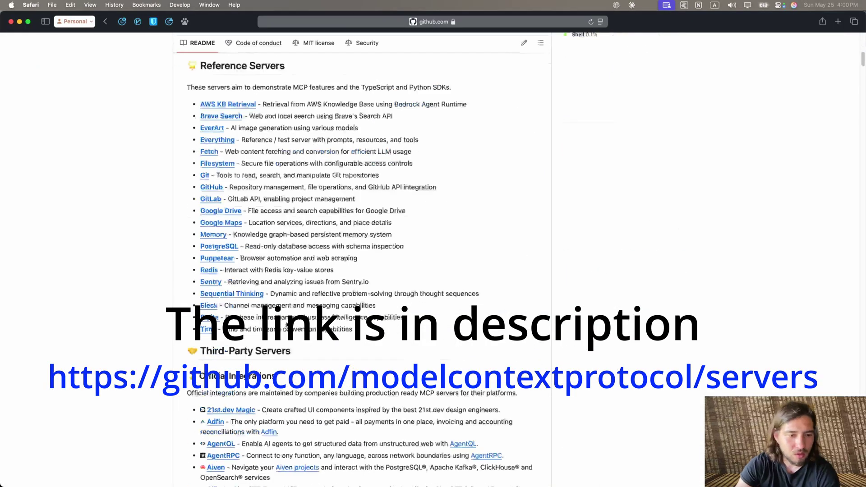
scroll(287, 324, down, 20)
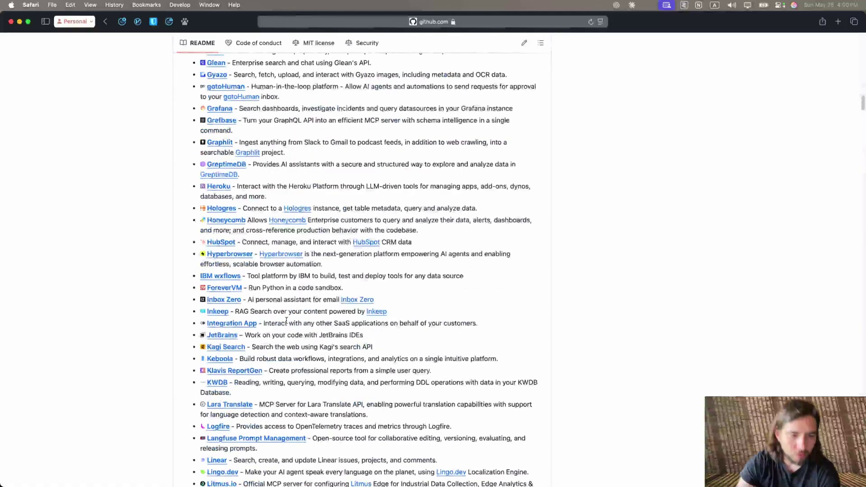
scroll(286, 321, down, 20)
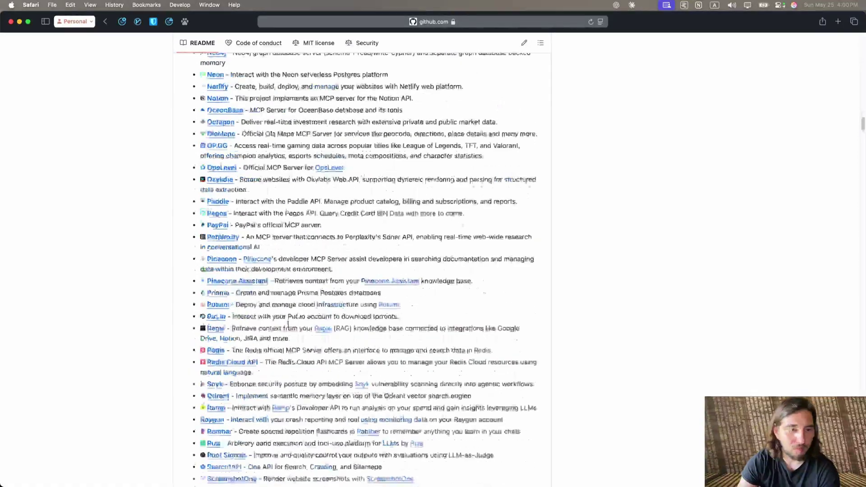
Browse the README's further third-party MCP servers down to the Frameworks section and back up through the list.
scroll(288, 324, down, 20)
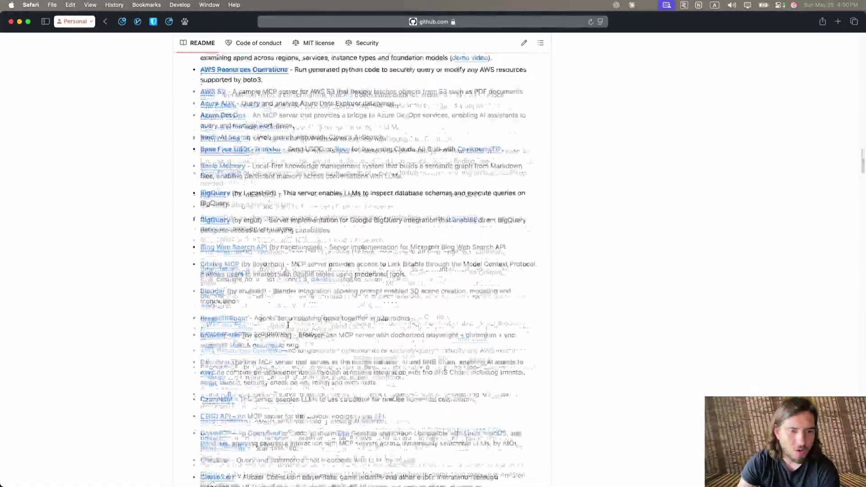
scroll(288, 326, down, 20)
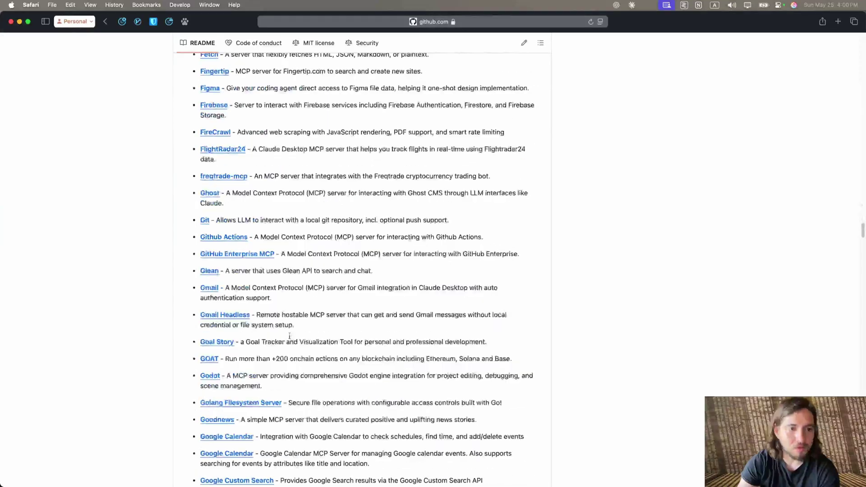
scroll(290, 337, down, 20)
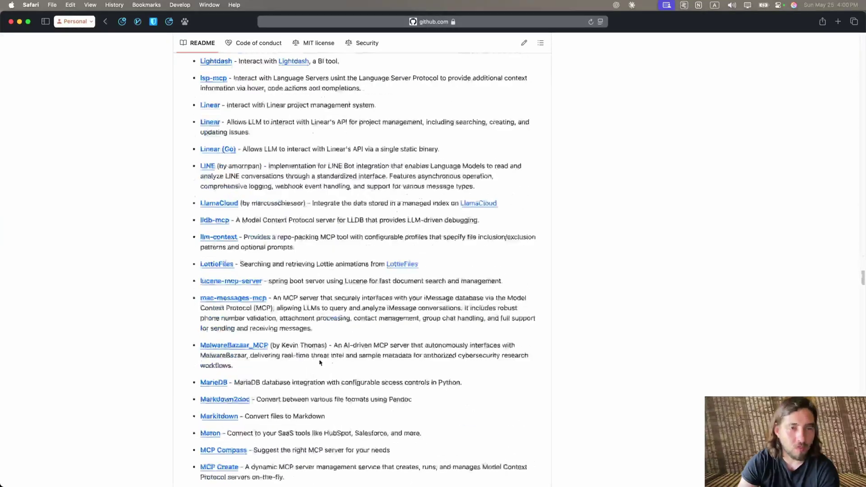
scroll(350, 353, down, 15)
scroll(363, 359, up, 15)
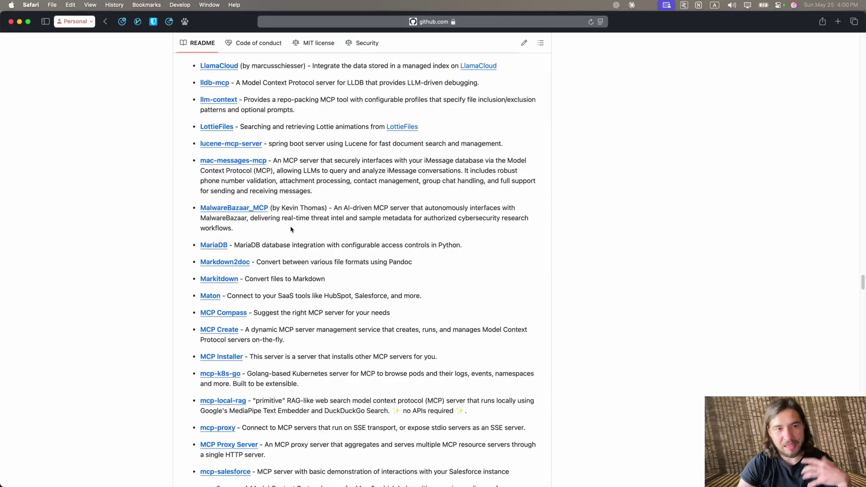
scroll(282, 266, down, 4)
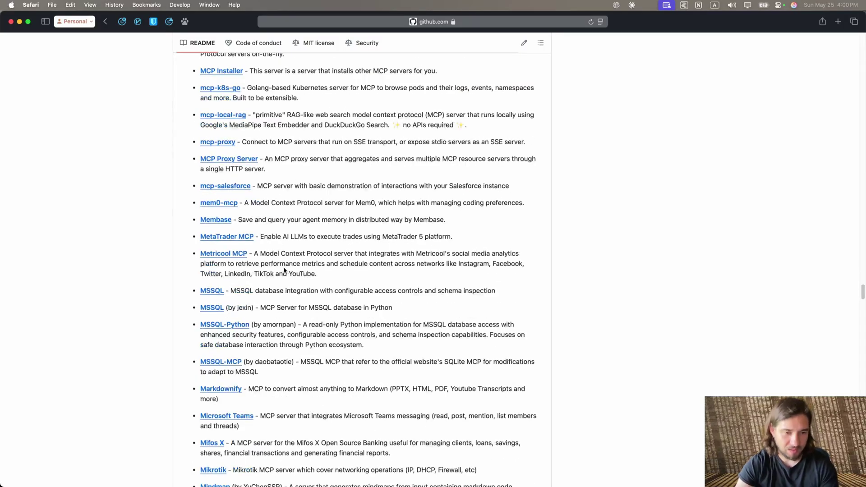
scroll(301, 270, down, 7)
scroll(299, 276, down, 20)
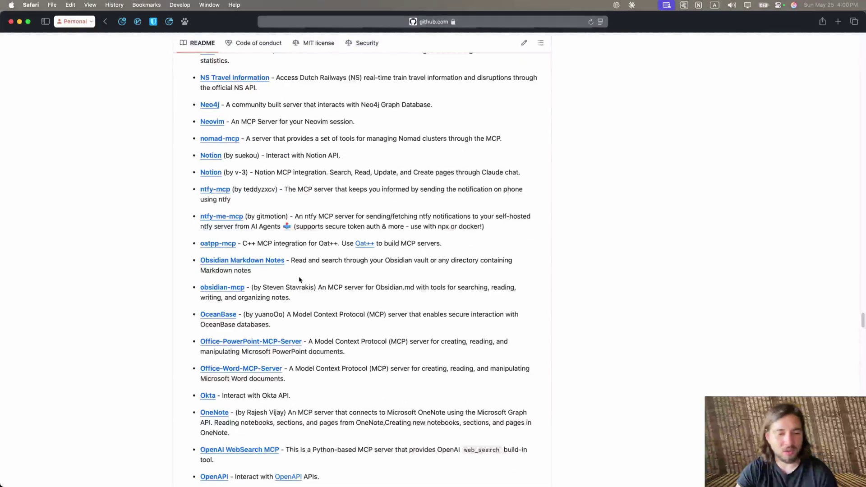
scroll(327, 322, down, 20)
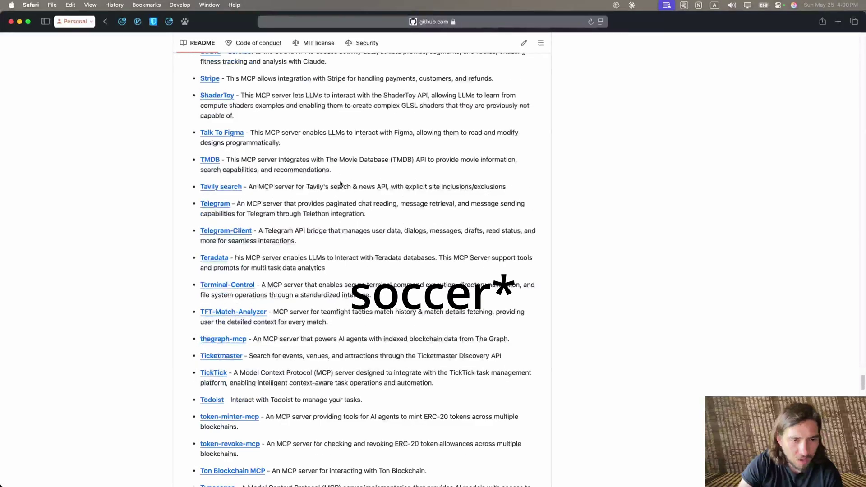
scroll(454, 251, down, 4)
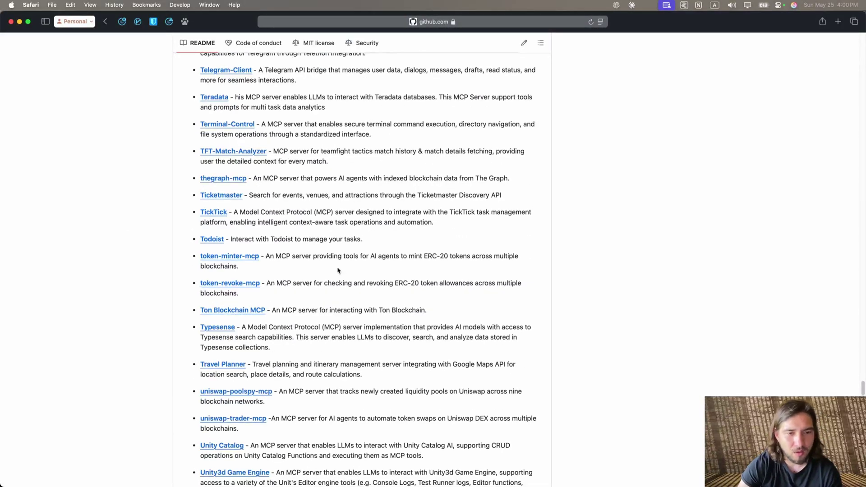
scroll(361, 235, down, 4)
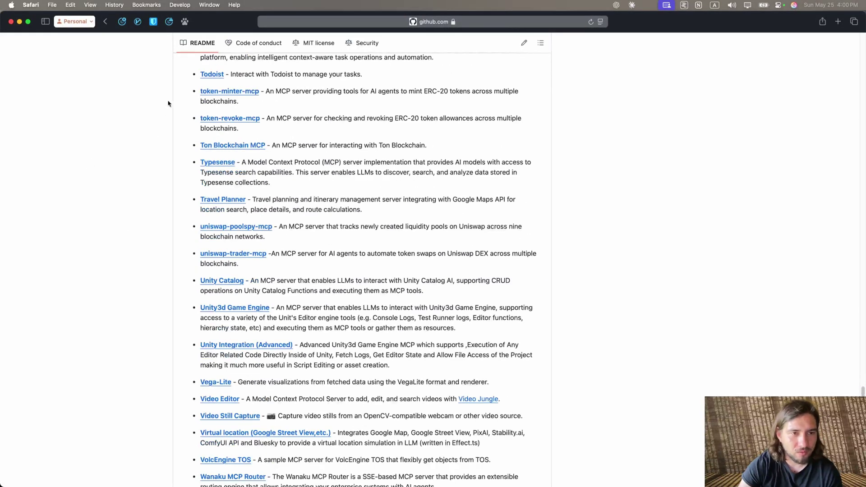
scroll(447, 195, down, 15)
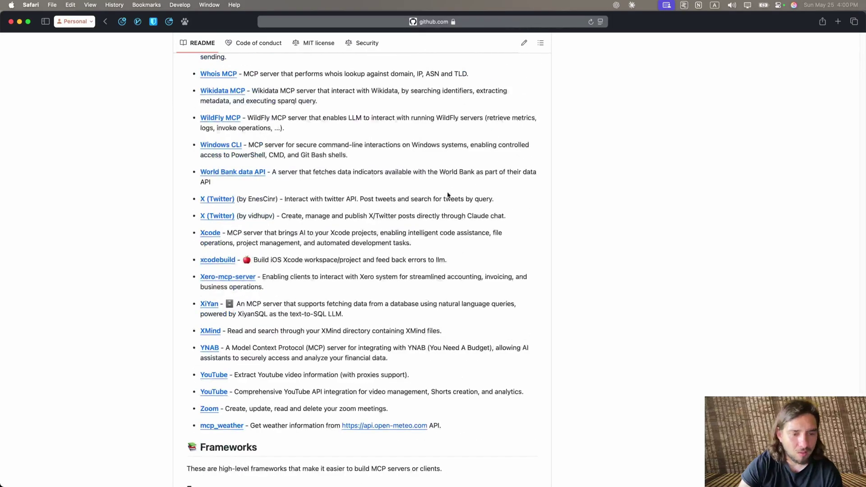
scroll(447, 195, down, 7)
scroll(451, 201, up, 15)
scroll(454, 211, up, 20)
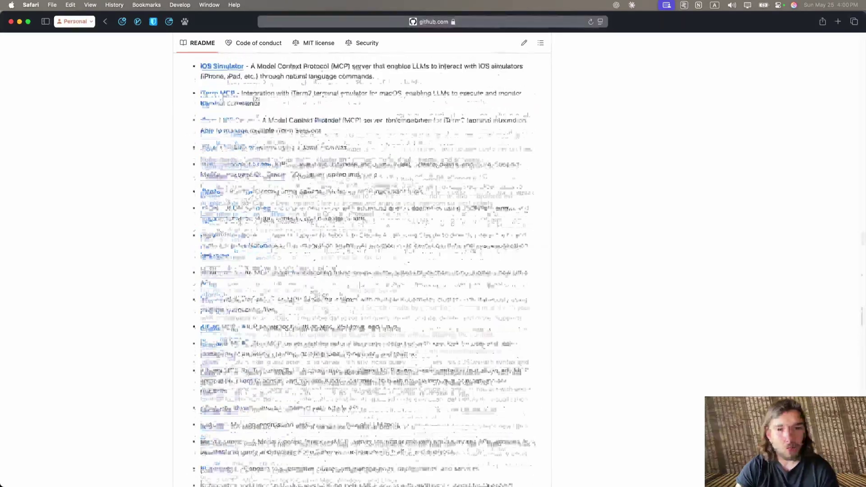
Open the r/mcp subreddit at reddit.com in a new browser tab.
scroll(408, 164, up, 15)
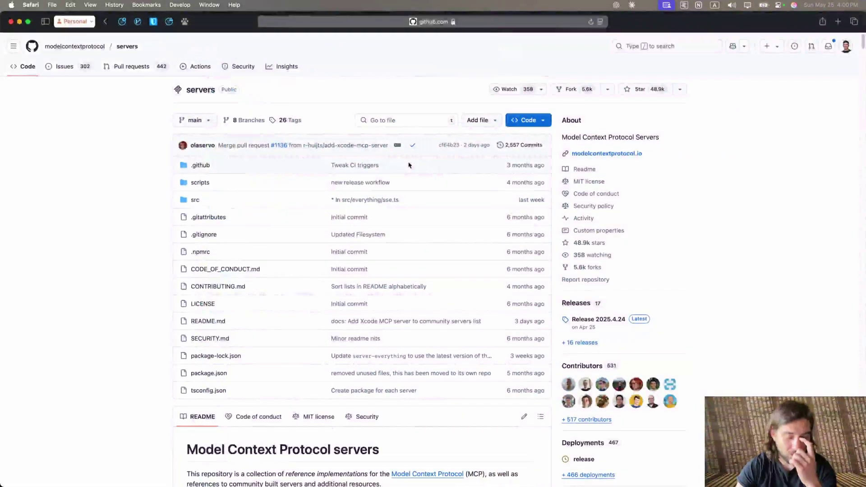
key(super+t)
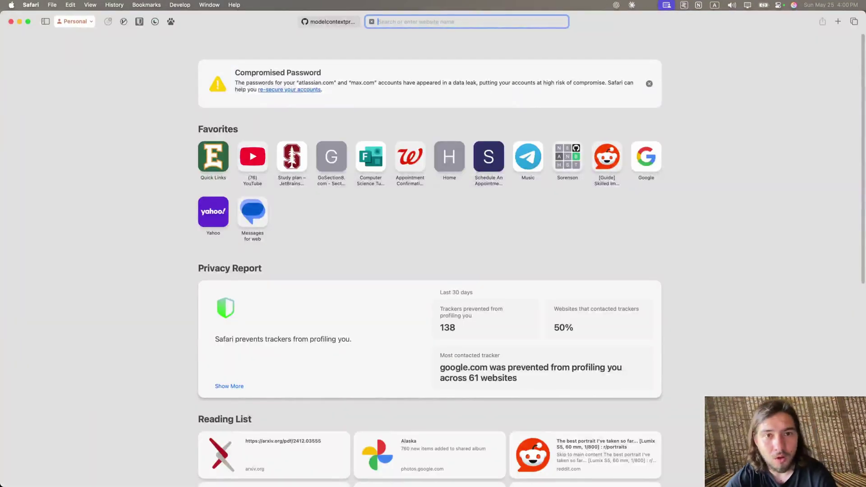
text(reddit.com/r/)
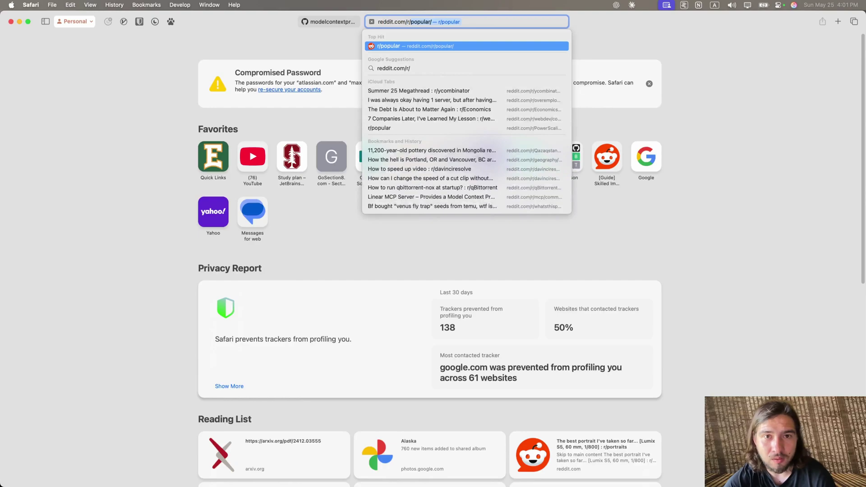
text(mcp)
key(Return)
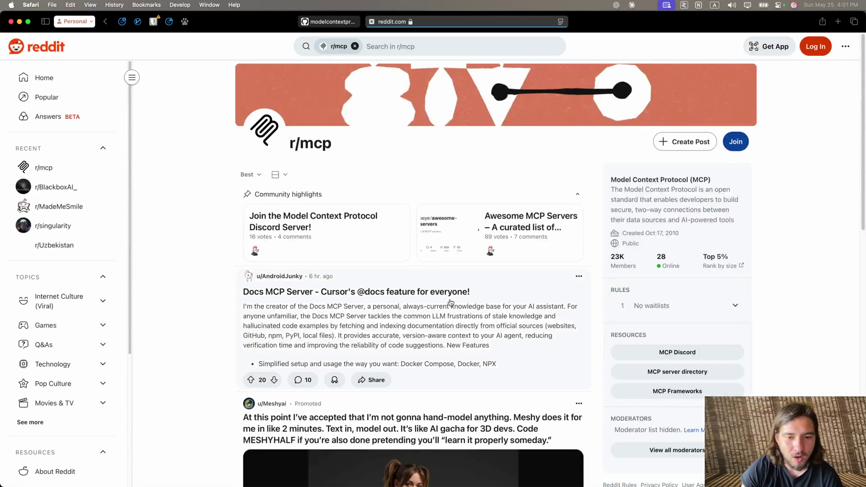
Browse the posts in the r/mcp feed, and return to the modelcontextprotocol/servers repository on GitHub.
scroll(450, 303, down, 20)
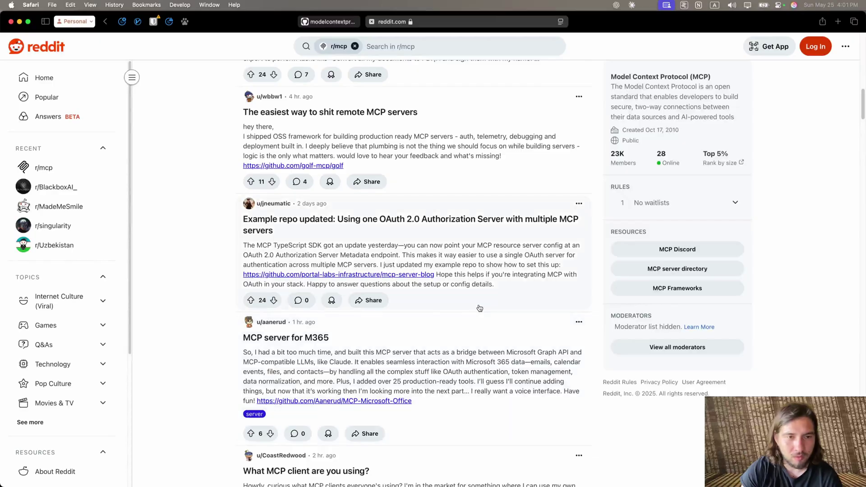
scroll(502, 225, down, 1)
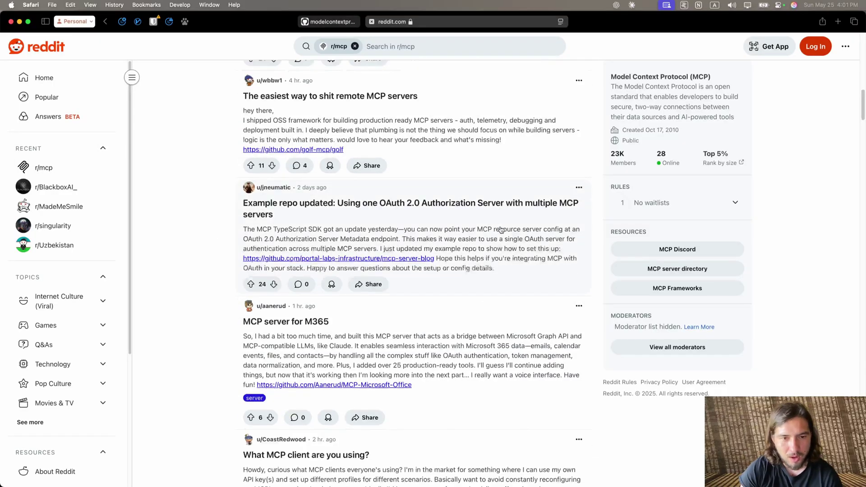
scroll(502, 231, down, 20)
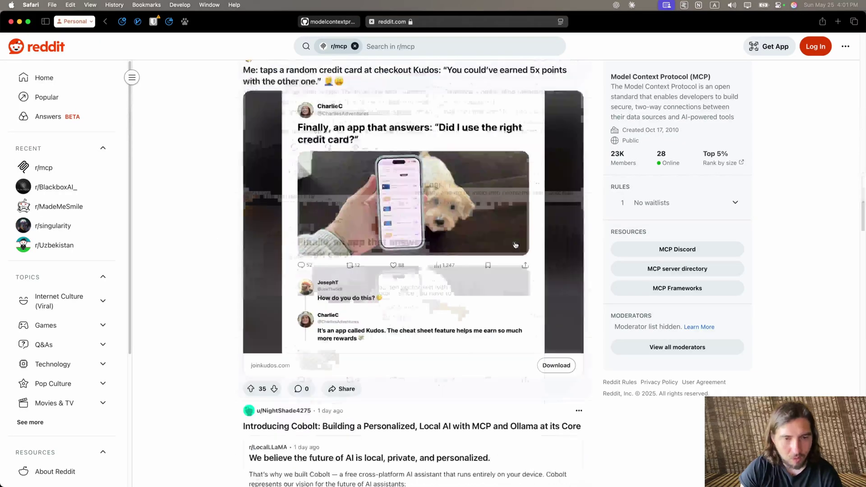
scroll(515, 245, down, 15)
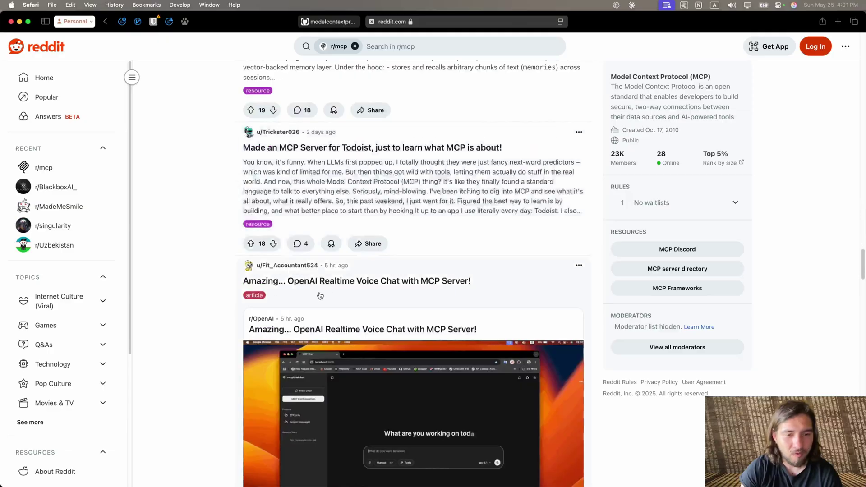
scroll(320, 296, up, 20)
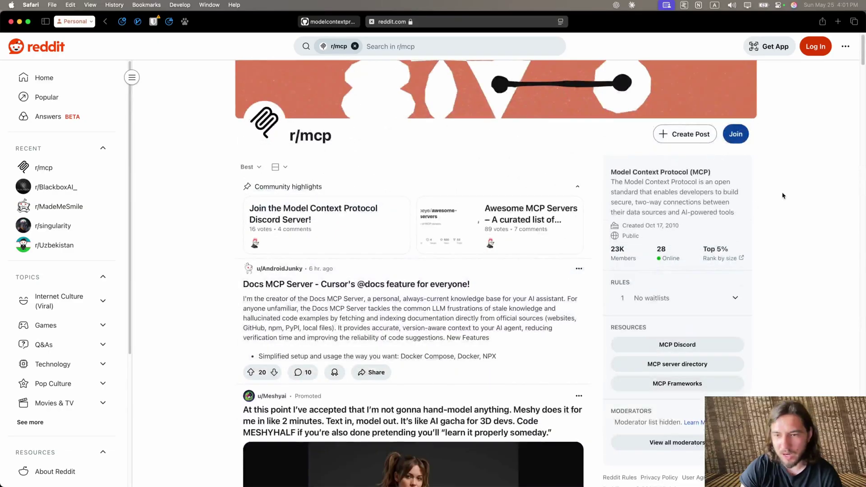
click(328, 21)
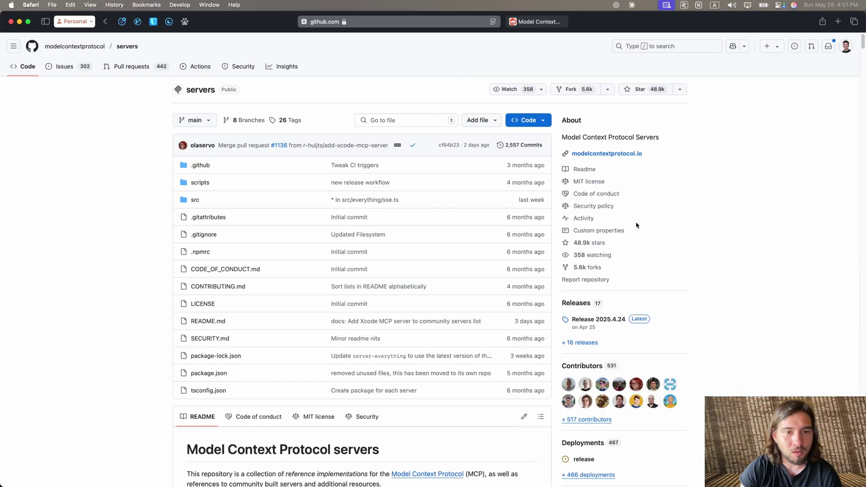
scroll(424, 233, down, 15)
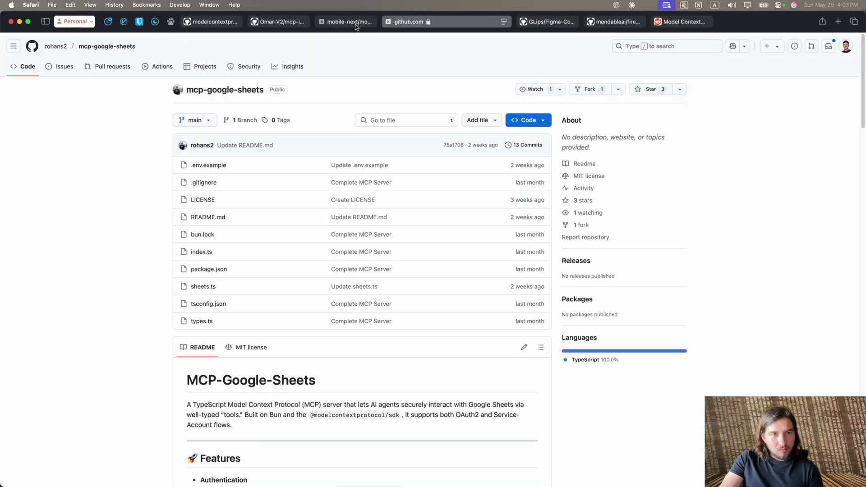
Review the mobile-next mobile-mcp README, covering the demo, use cases, features, architecture, and installation and configuration.
click(355, 23)
scroll(378, 120, down, 12)
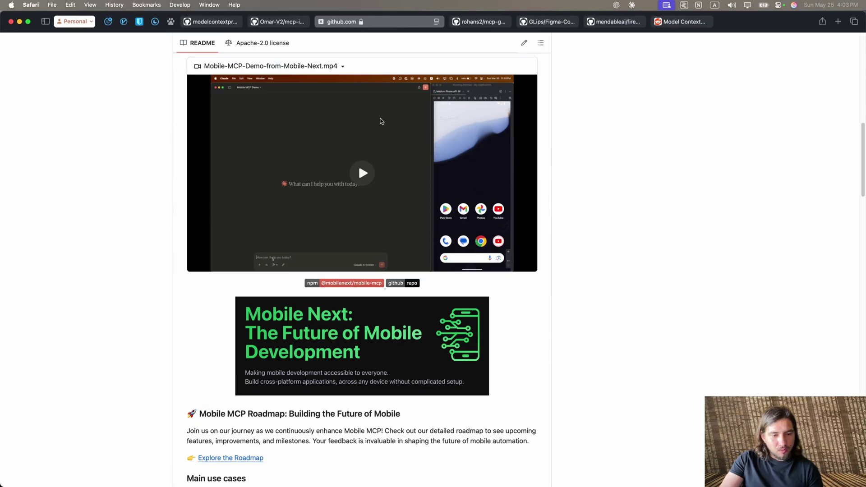
scroll(383, 121, down, 10)
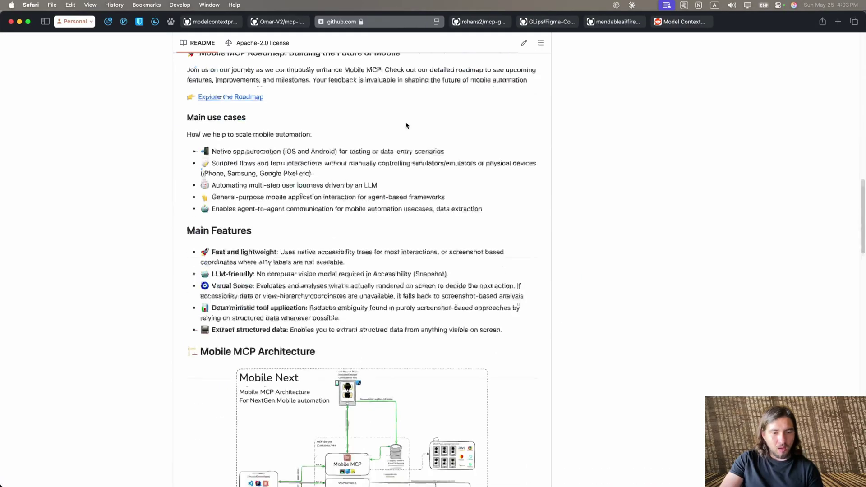
scroll(407, 128, down, 4)
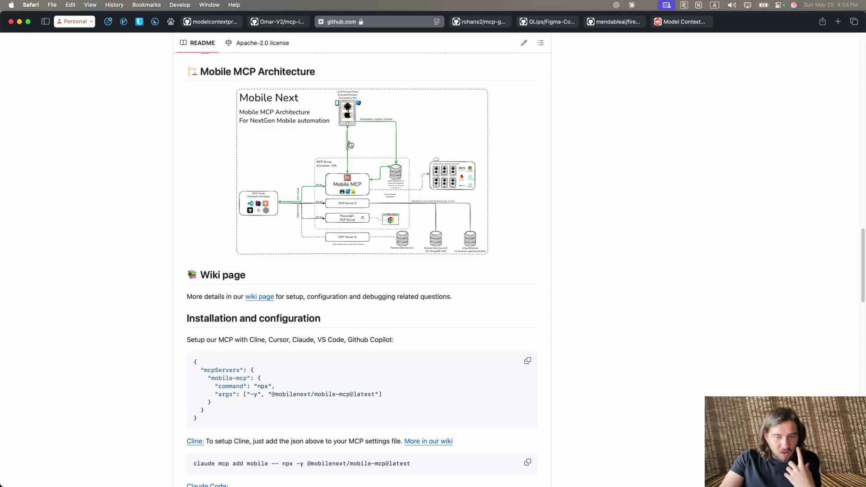
scroll(375, 257, down, 3)
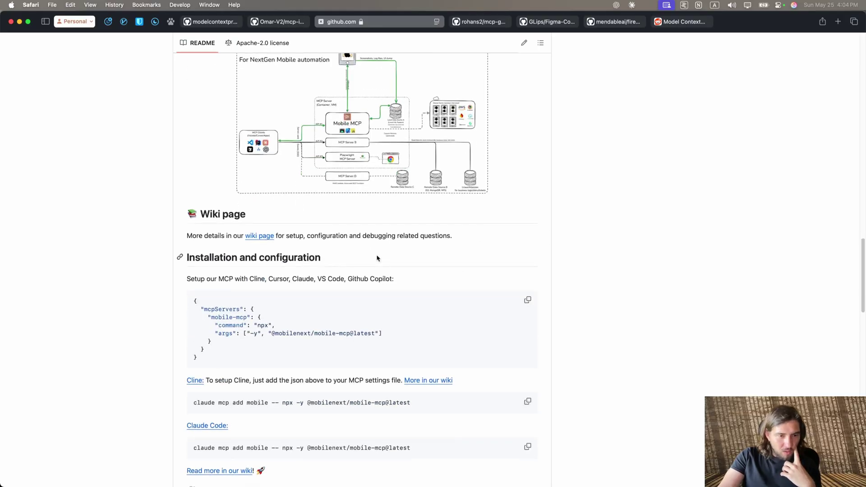
scroll(377, 258, down, 3)
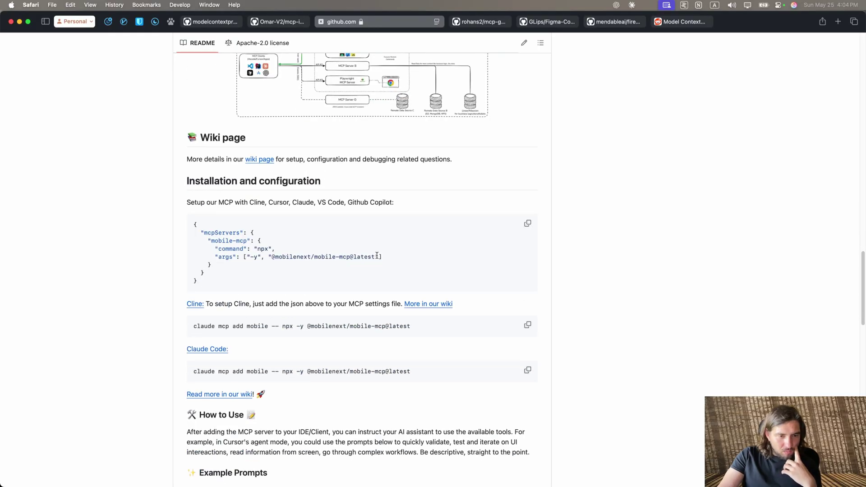
scroll(377, 257, down, 6)
scroll(282, 182, up, 4)
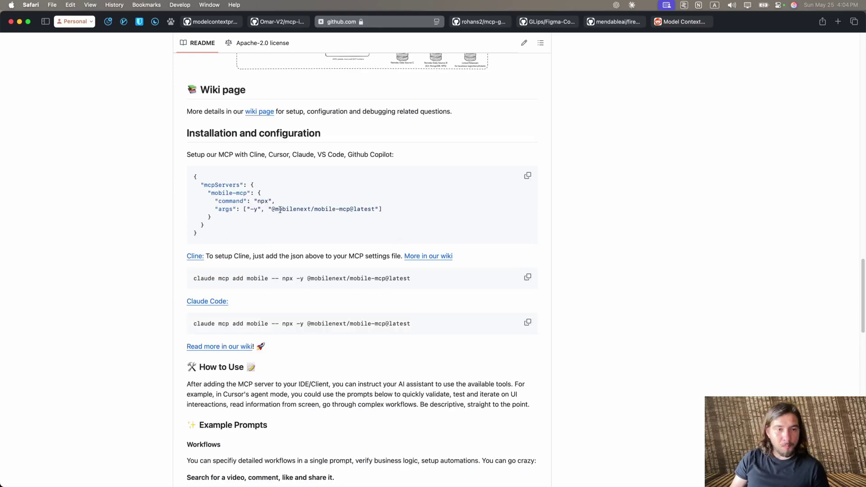
Switch to Claude and open claude_desktop_config.json in Xcode from the developer settings' config location.
key(super+Tab)
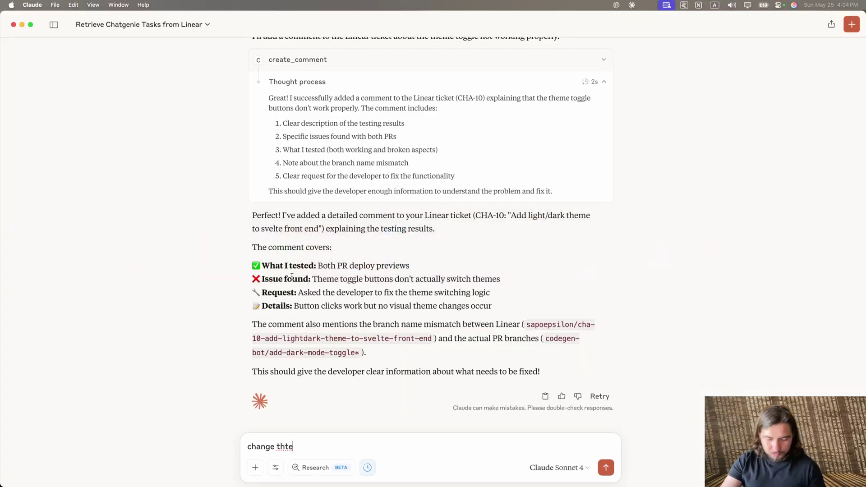
key(super+comma)
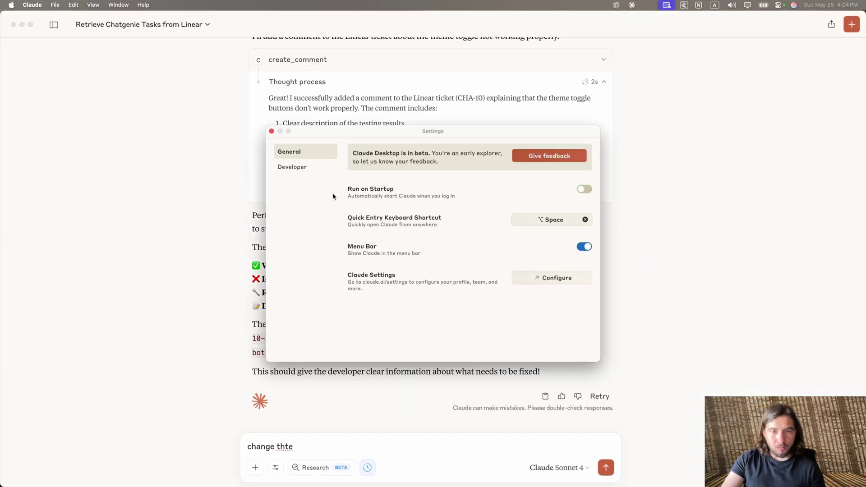
click(327, 166)
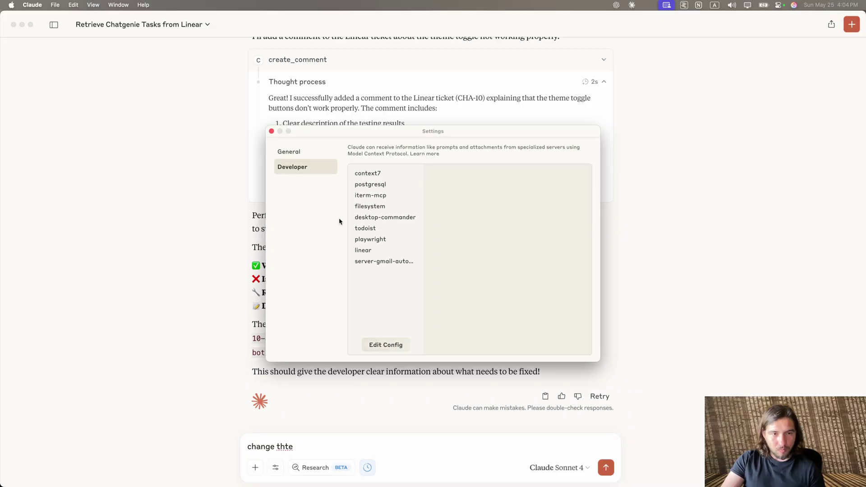
click(379, 345)
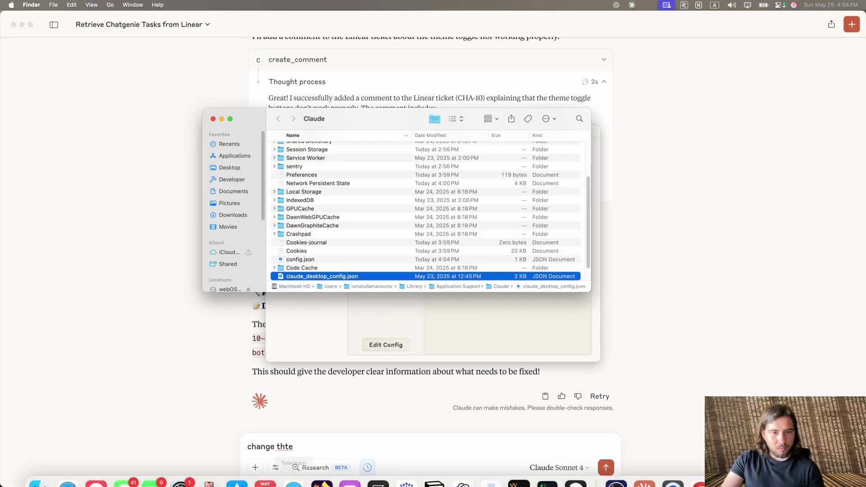
click(324, 358)
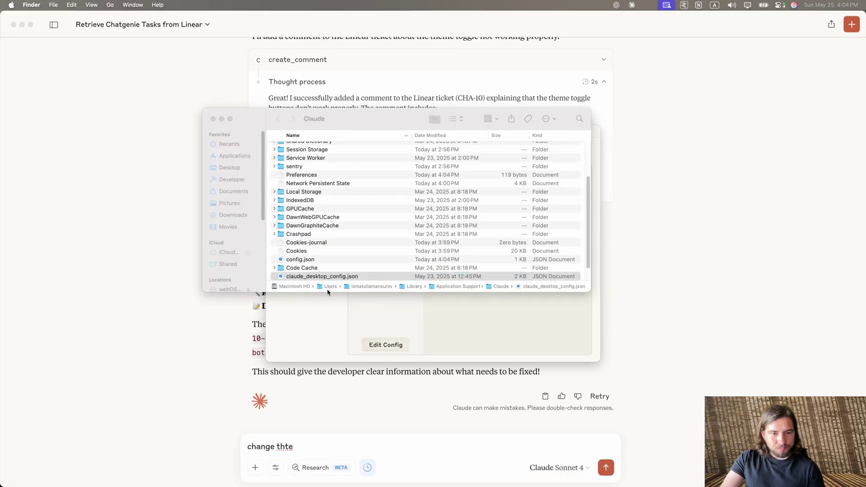
key(super+o)
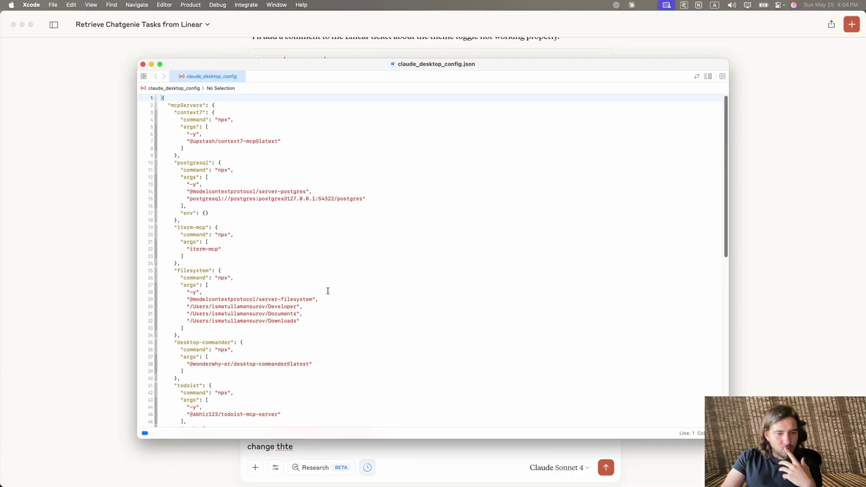
Try stripping the config down to its outer braces by removing the mcpServers block, and undo the deletions.
scroll(328, 293, down, 7)
scroll(362, 385, down, 4)
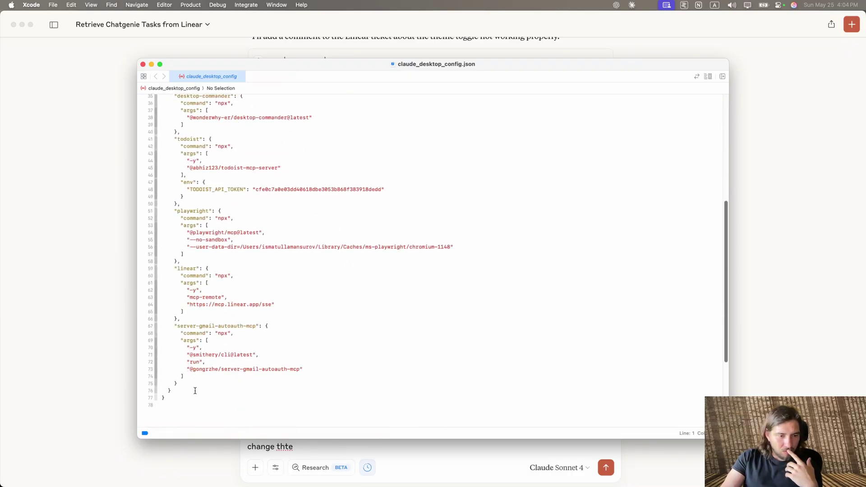
drag(195, 390, 161, 116)
key(BackSpace)
text(})
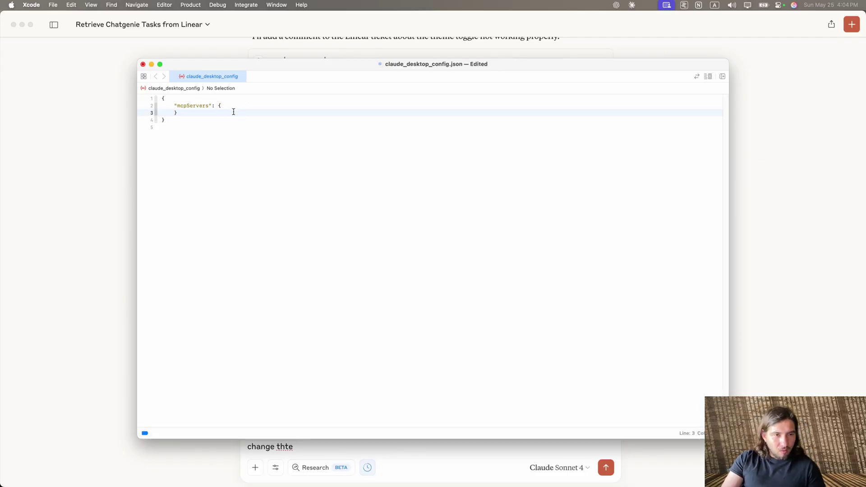
drag(232, 112, 161, 105)
key(BackSpace)
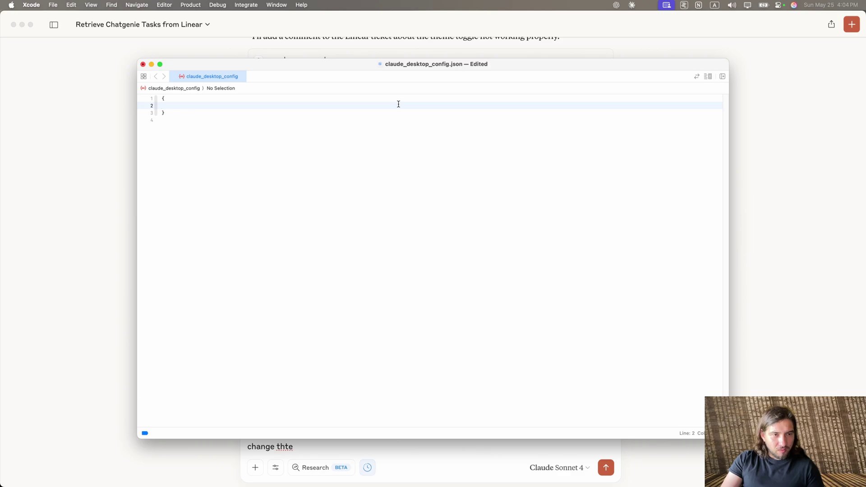
key(super+z)
key(super+z)
key(super+z)
Place the text cursor right after the closing brace of the server-gmail-autoauth-mcp entry in the config.
click(471, 244)
scroll(415, 371, down, 10)
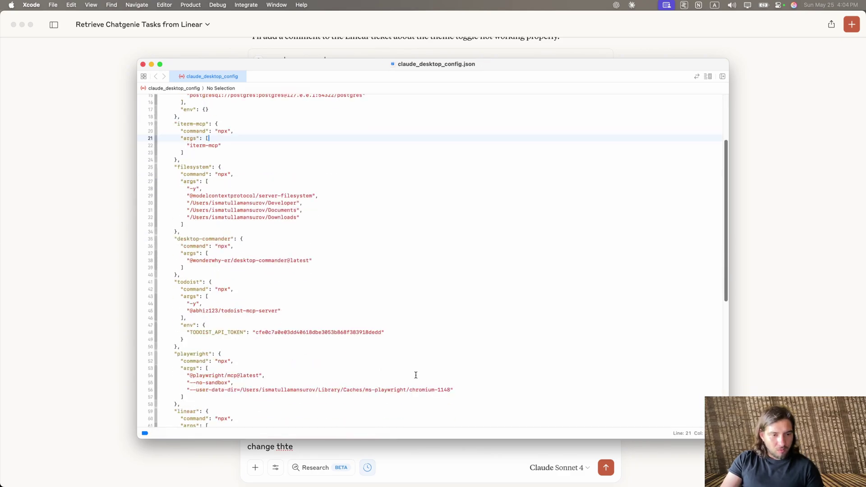
click(283, 316)
click(191, 376)
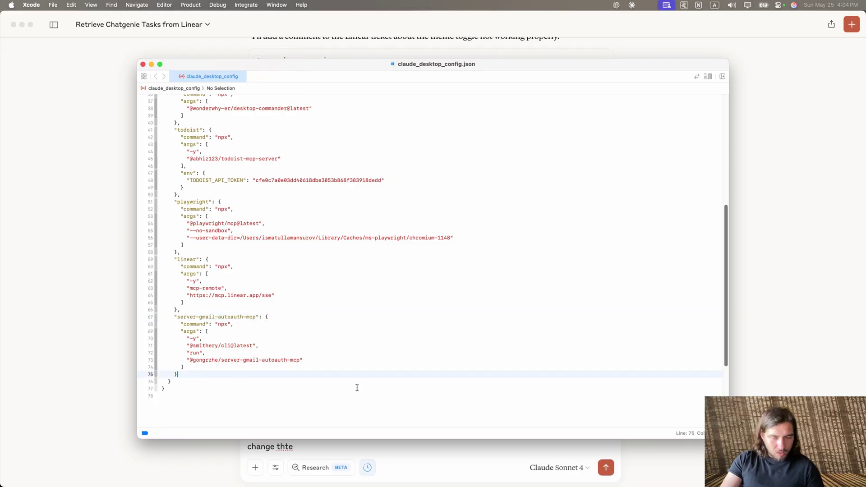
Switch to Safari and select the mobile-mcp server entry in the README's installation JSON, from its name to its closing brace.
key(super+Tab)
key(super+Tab)
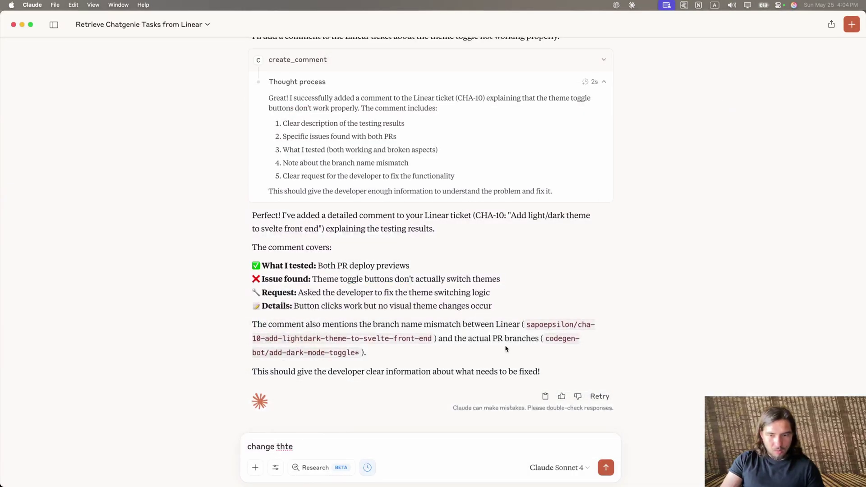
key(super+Tab)
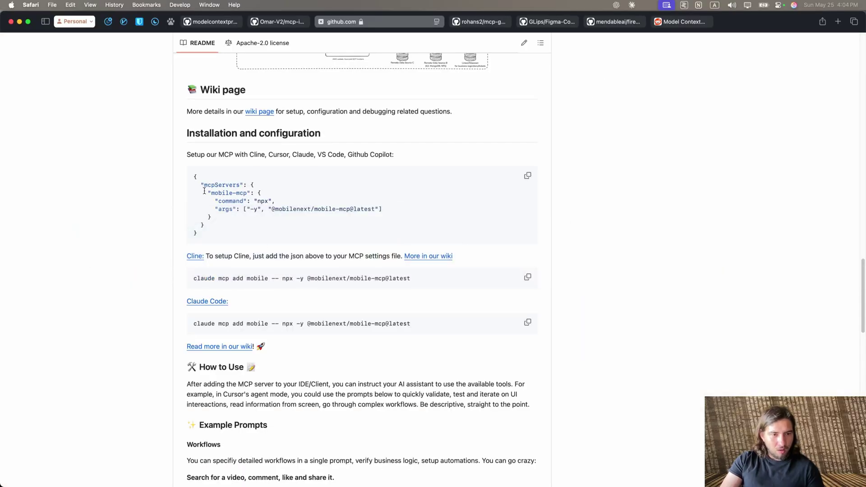
drag(204, 190, 231, 217)
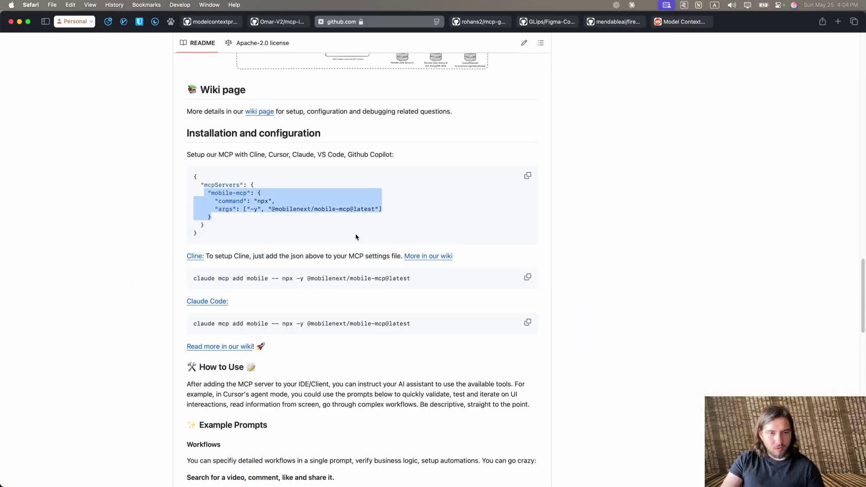
Switch back to Claude and reopen claude_desktop_config.json in Xcode from the developer settings.
key(super+Tab)
key(super+Tab)
key(super+Tab)
key(Tab)
key(Tab)
key(Tab)
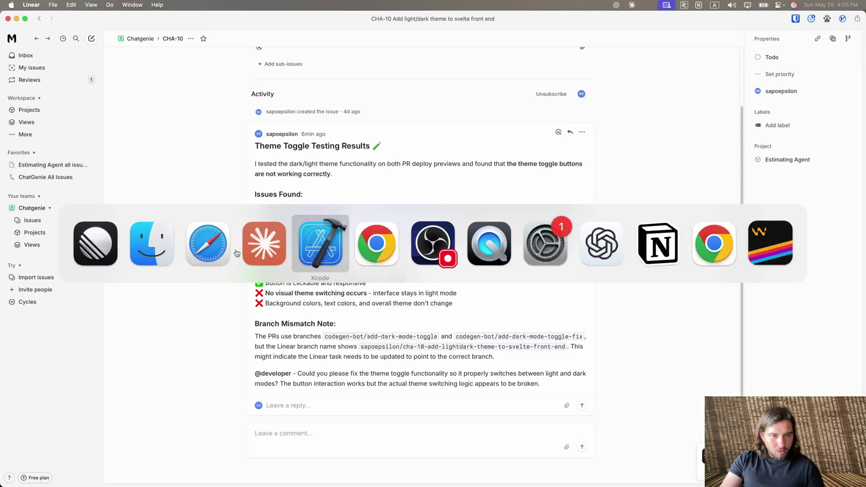
click(263, 243)
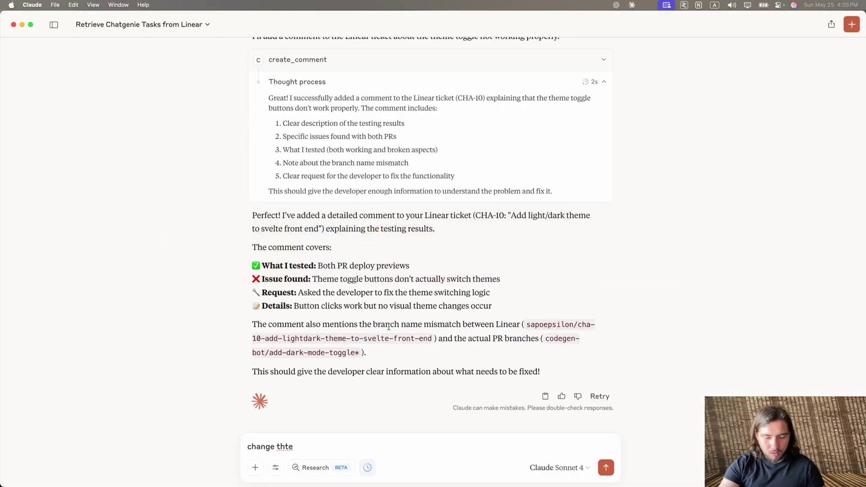
key(super+comma)
click(386, 344)
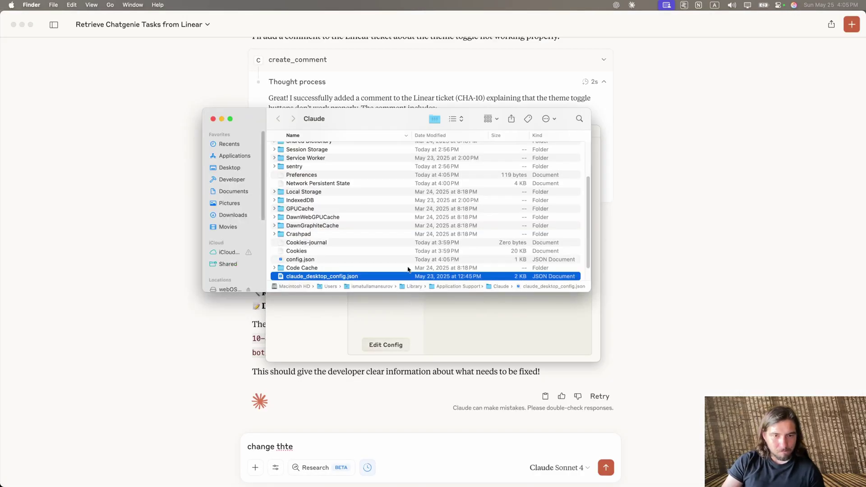
click(393, 320)
click(379, 344)
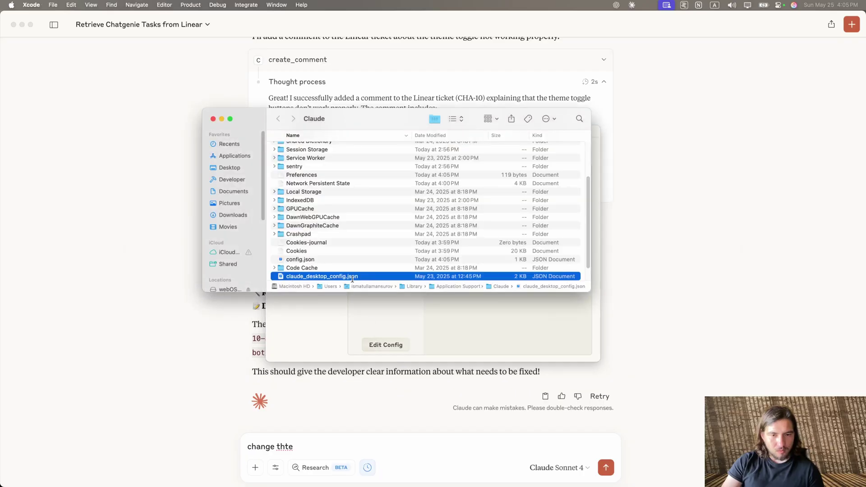
Open claude_desktop_config.json for editing from the Claude application support folder.
double_click(353, 279)
drag(174, 391, 160, 106)
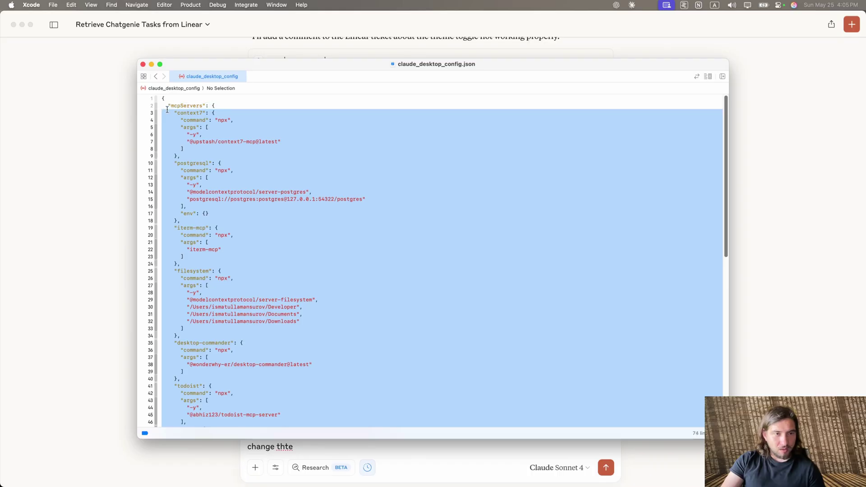
text("mcpServers": {     "mobile-mcp": {       "command": "npx",       "args": ["-y", "@mobilenext/mobile-mcp@latest"]     }  })
key(Down)
text(})
key(super+a)
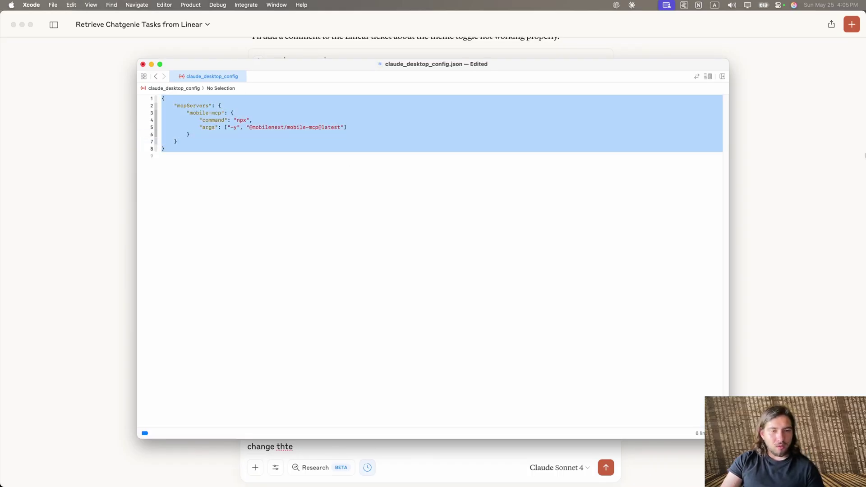
Check the mobile-mcp installation JSON in the README in Safari, and return to the config file in Xcode.
key(super+Tab)
key(super+Tab)
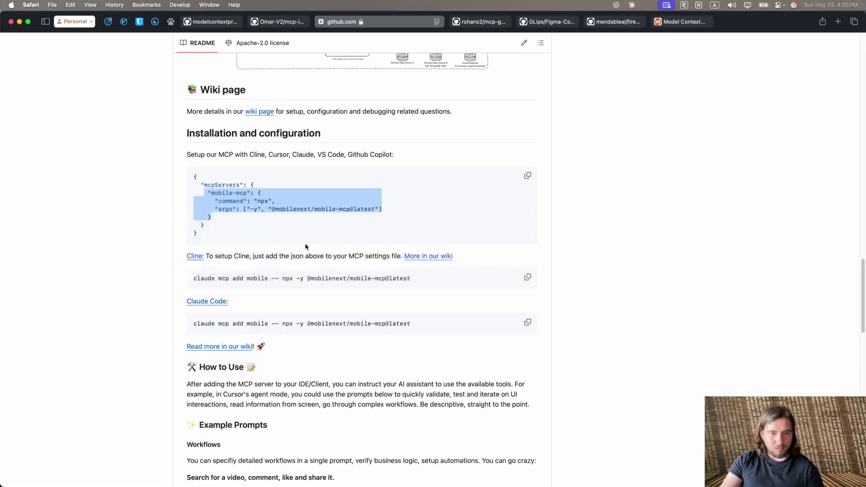
click(225, 198)
key(super+Tab)
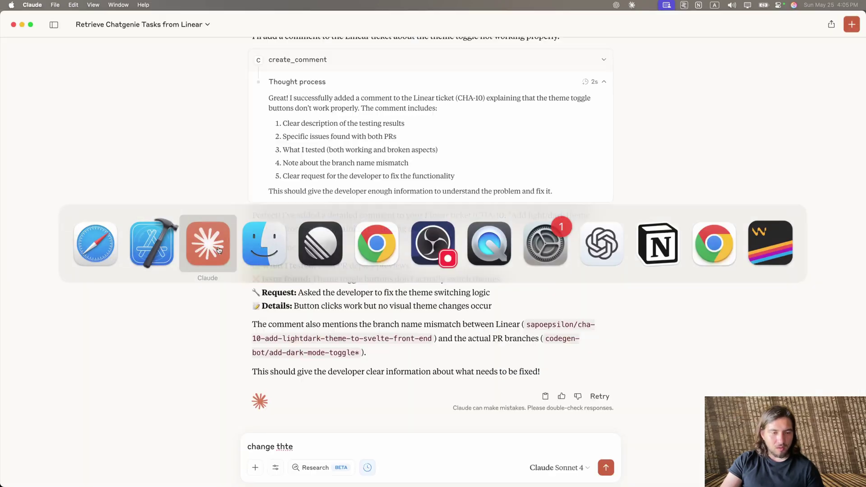
key(super+Tab)
key(super+Tab)
click(217, 253)
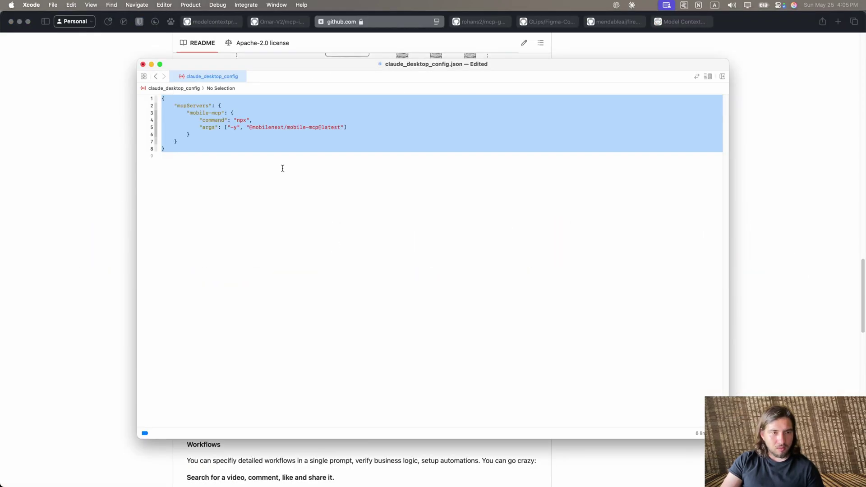
Undo the replacement of the mcpServers block in the config.
key(super+z)
key(super+z)
key(super+z)
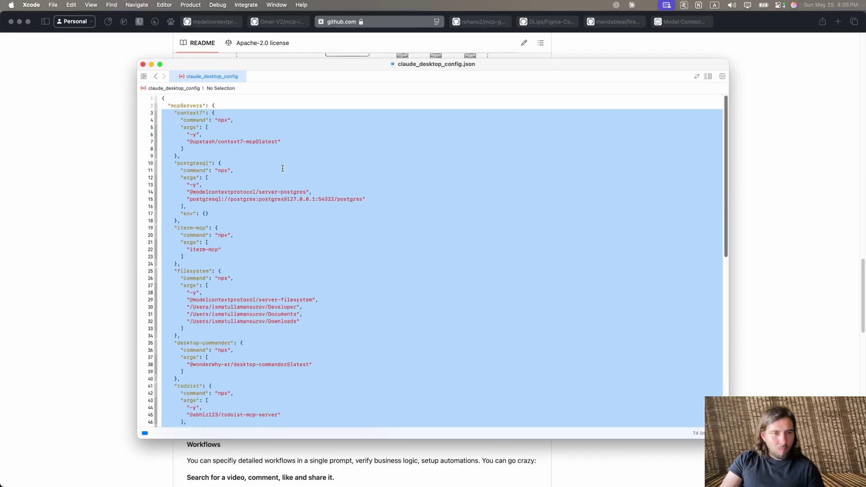
Add a comma after the closing brace of the server-gmail-autoauth-mcp entry and start a new line below it.
scroll(313, 205, down, 3)
scroll(312, 205, down, 10)
click(311, 219)
click(234, 241)
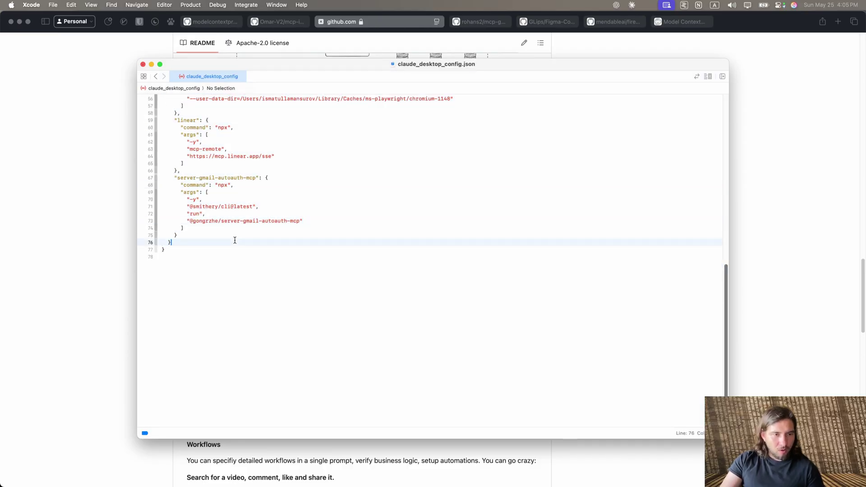
click(235, 238)
text(,)
key(Return)
text(\)
Try pasting earlier clipboard history items below the server-gmail-autoauth-mcp entry, and undo each paste.
key(super+shift+v)
key(Down)
key(Return)
key(super+z)
key(super+shift+v)
key(Down)
key(Down)
key(Return)
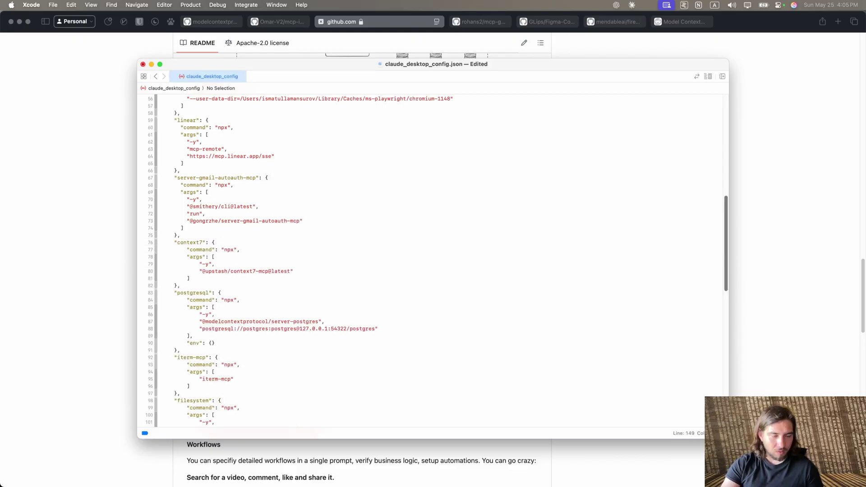
key(super+z)
Insert the copied mobile-mcp entry from the clipboard history below server-gmail-autoauth-mcp and save the config.
key(super+shift+v)
key(Down)
key(Down)
key(Return)
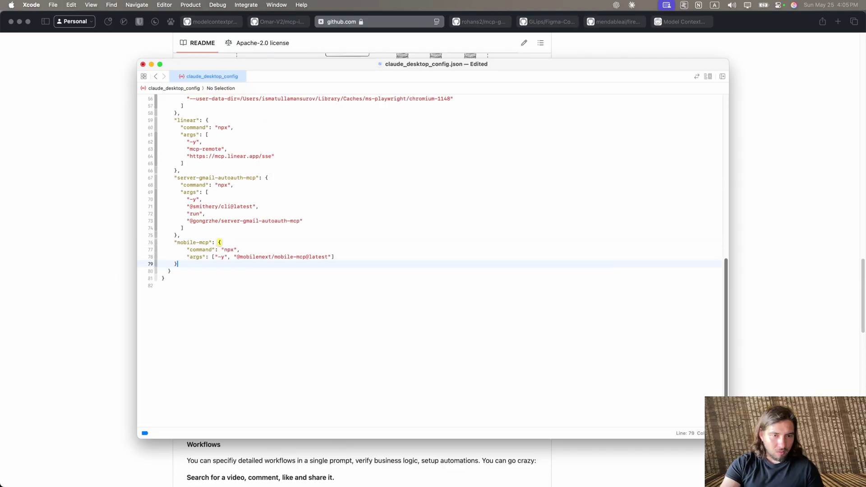
key(super+s)
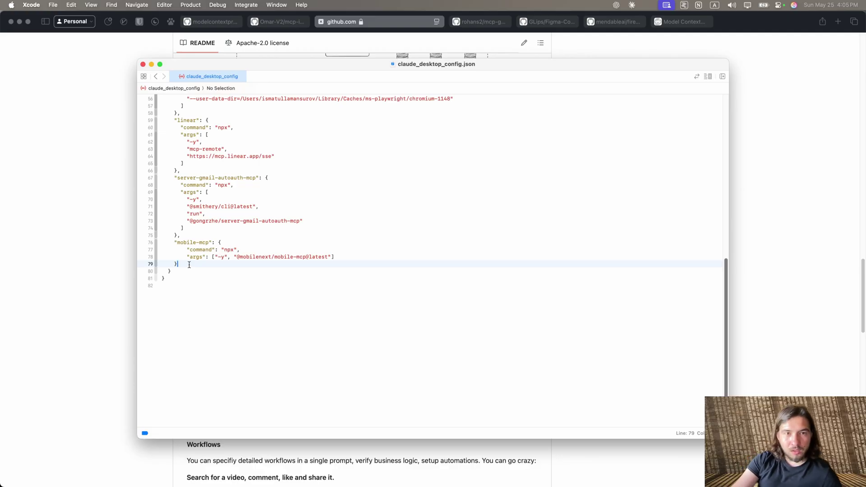
Quit Claude and launch it again to reload the MCP configuration.
key(super+Tab)
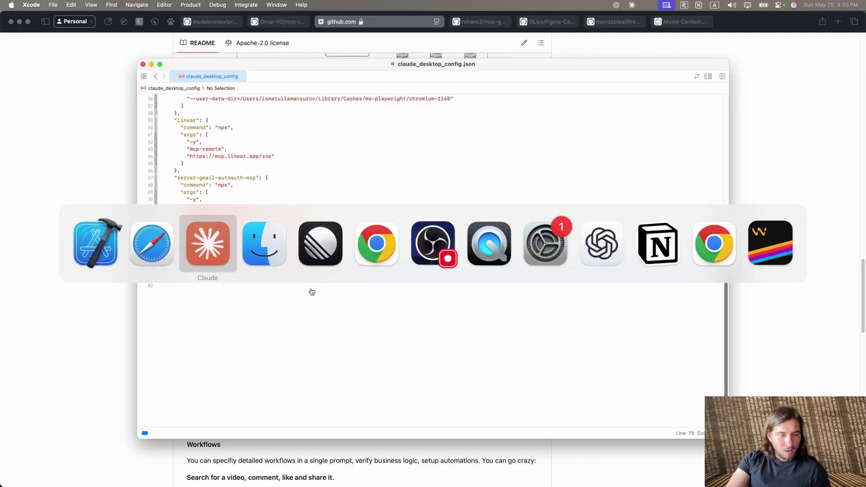
key(super+q)
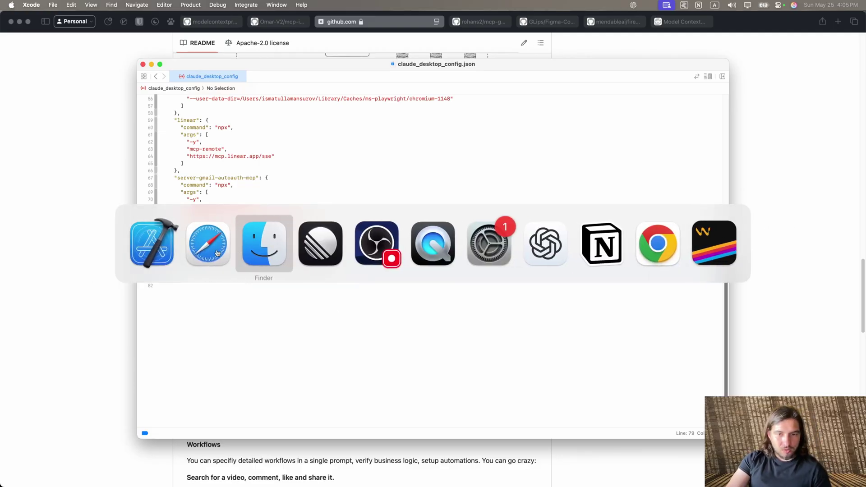
key(alt+space)
text(c)
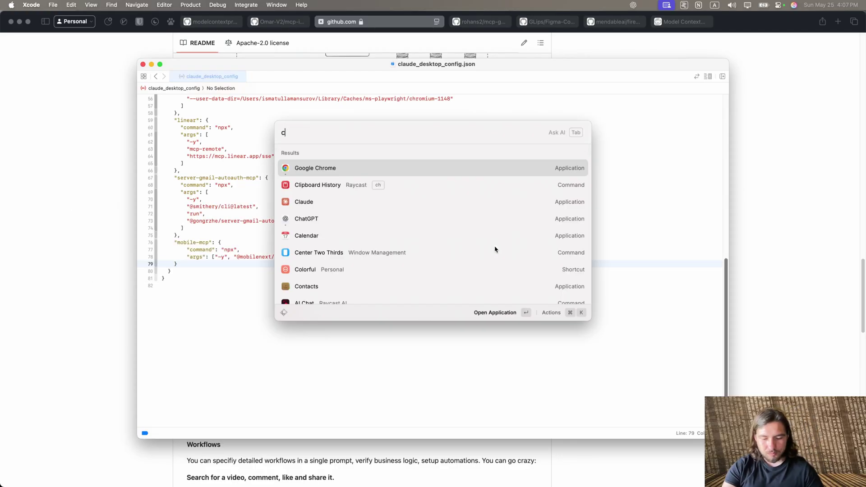
text(laude)
key(Return)
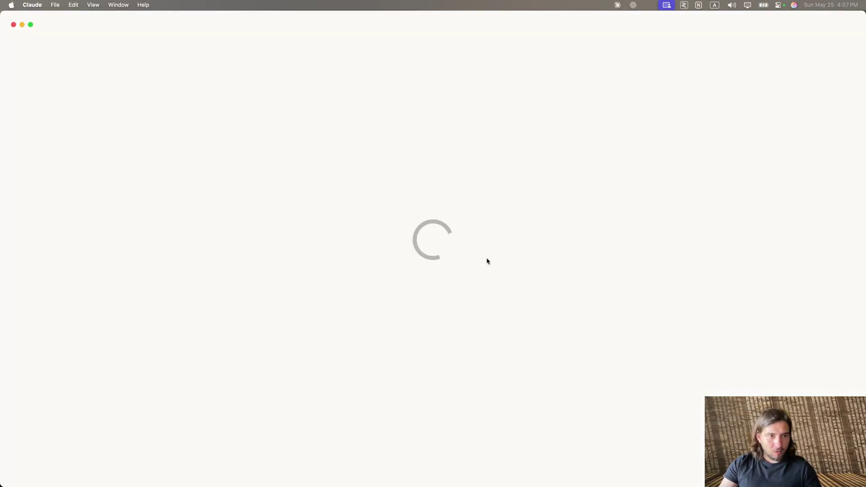
Look through the new chat's search and tools list for the mobile-mcp server, and close the list.
click(271, 235)
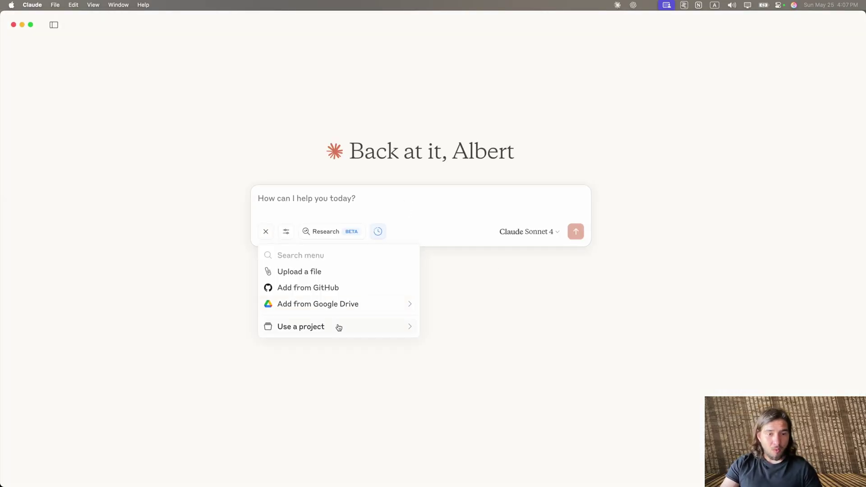
click(287, 233)
scroll(342, 347, down, 4)
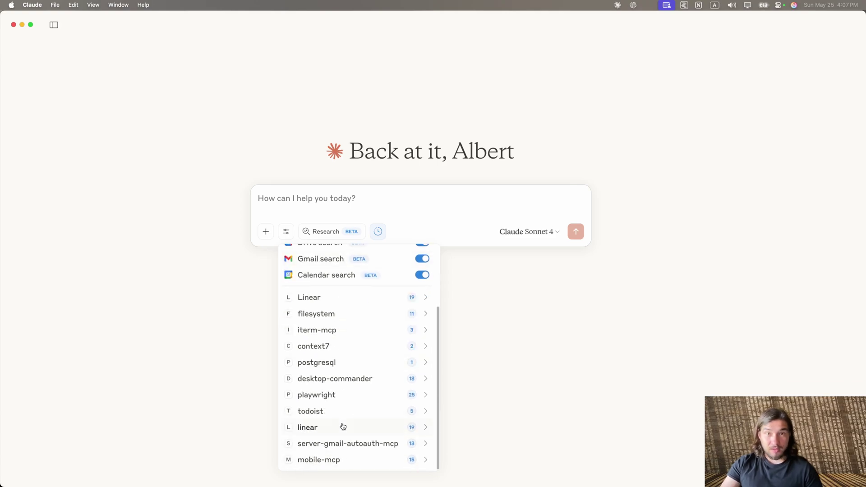
click(496, 355)
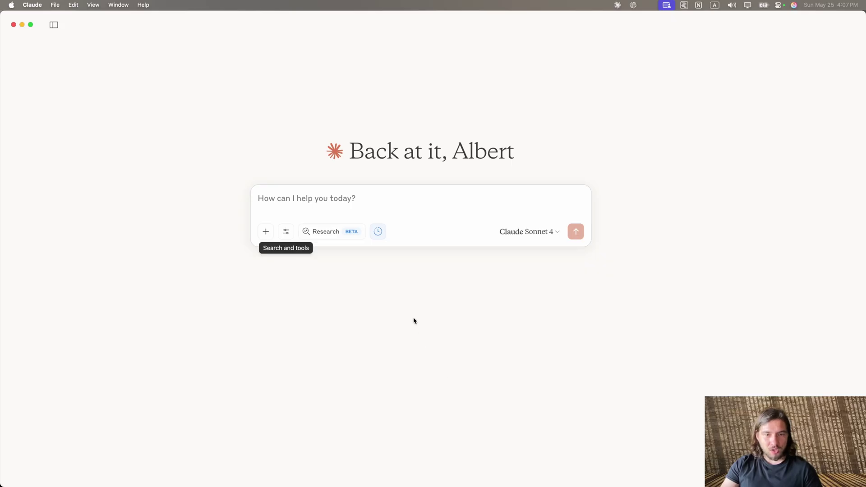